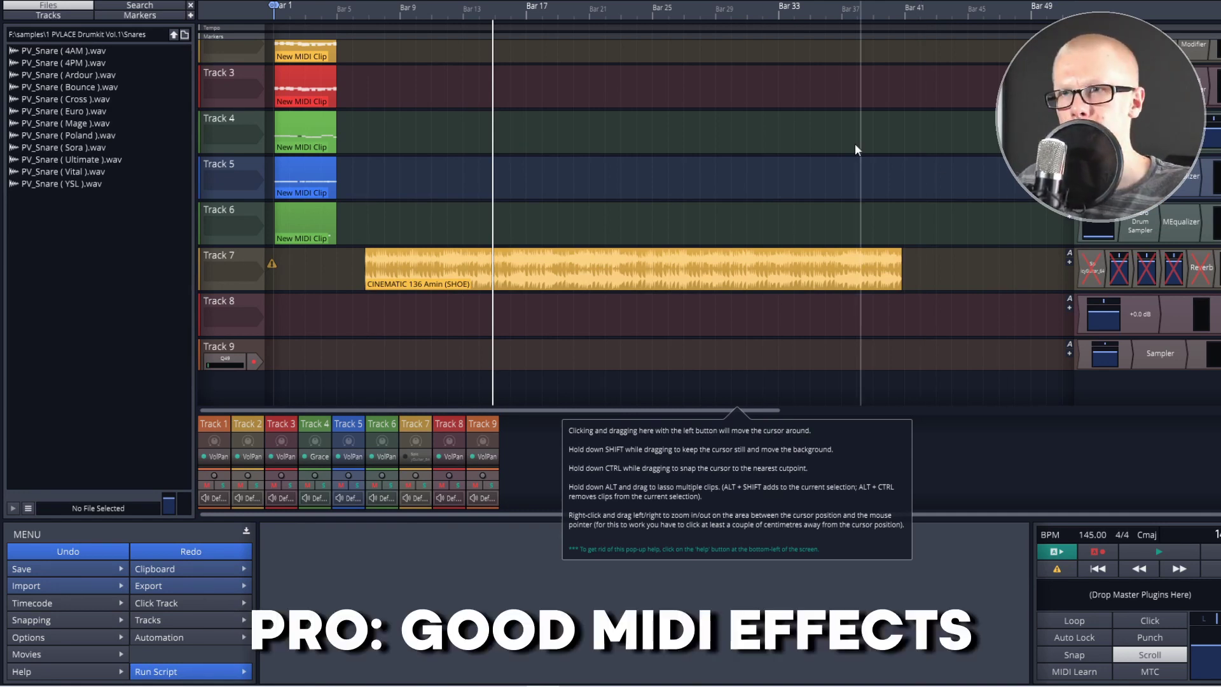
# - Draw and undo a rising note run in Track 3's MIDI clip, check the chord list, and browse plugins
pyautogui.doubleClick(309, 89)
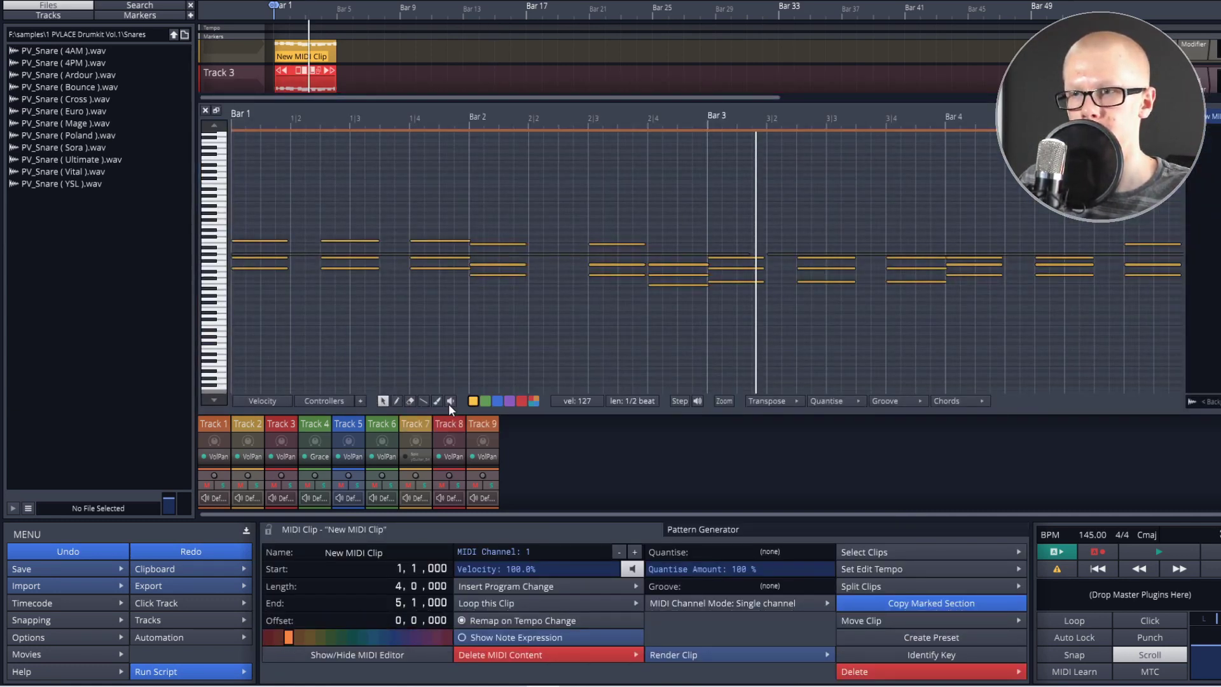
pyautogui.click(423, 401)
pyautogui.moveTo(351, 361); pyautogui.dragTo(468, 306)
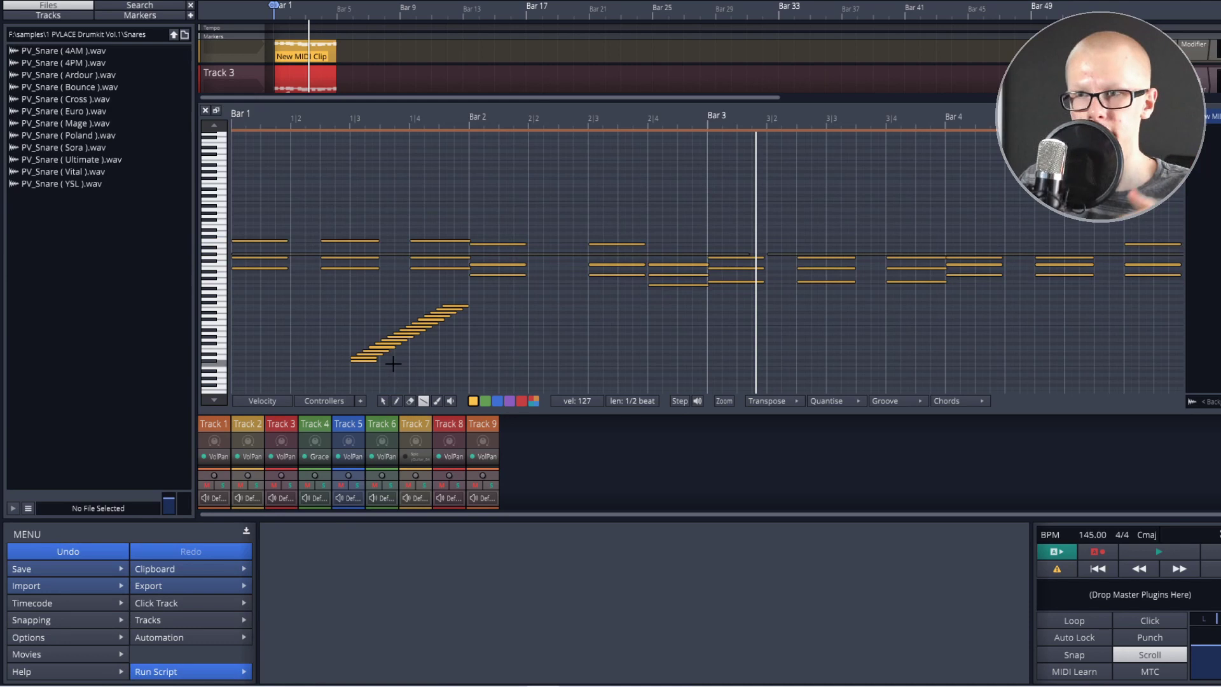
pyautogui.click(387, 398)
pyautogui.hotkey('ctrl', 'z')
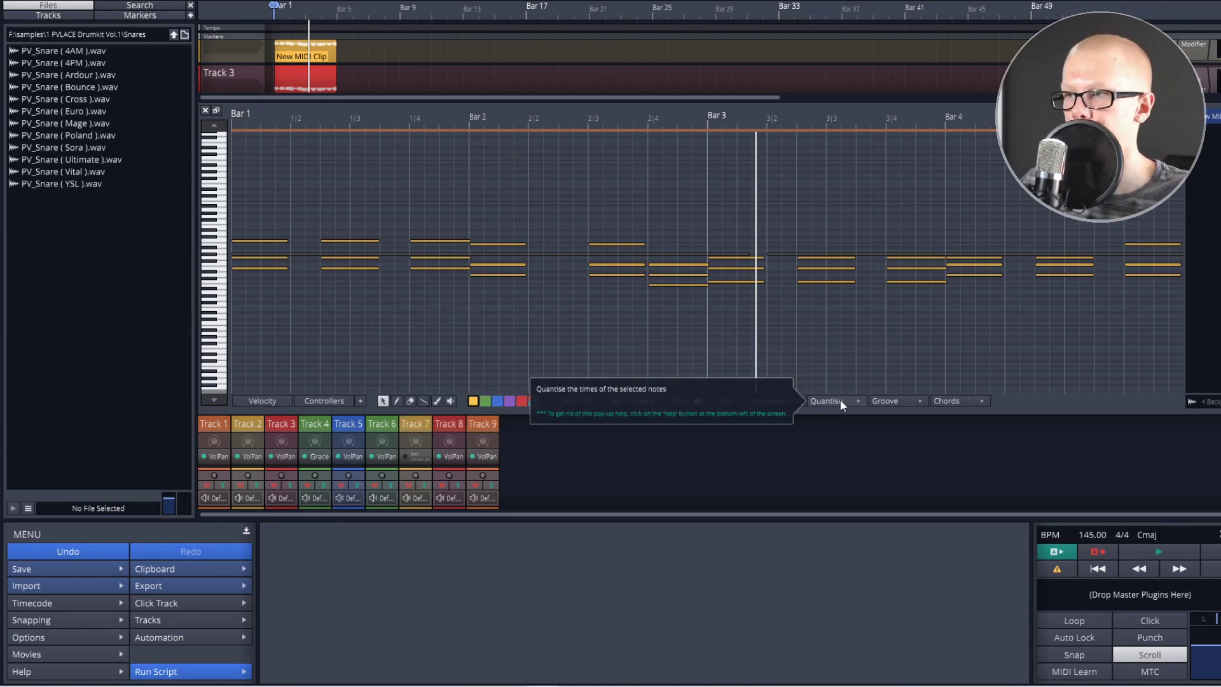
pyautogui.click(950, 400)
pyautogui.press('Escape')
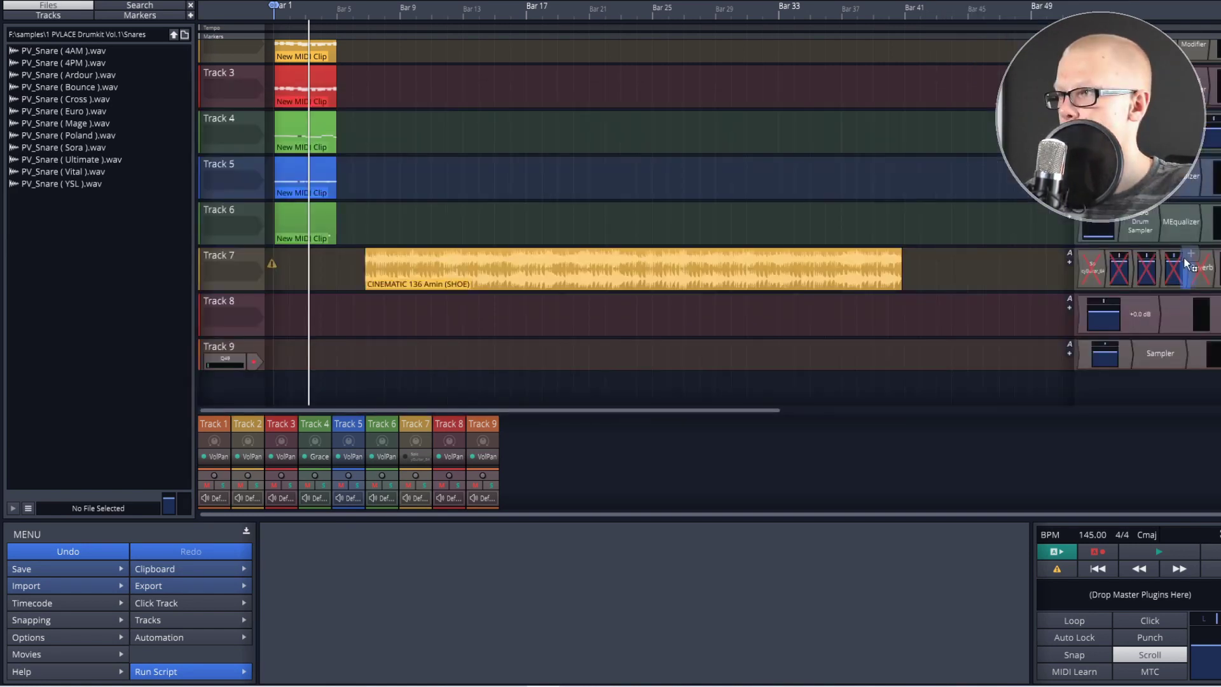
pyautogui.click(1199, 227)
pyautogui.moveTo(1021, 330)
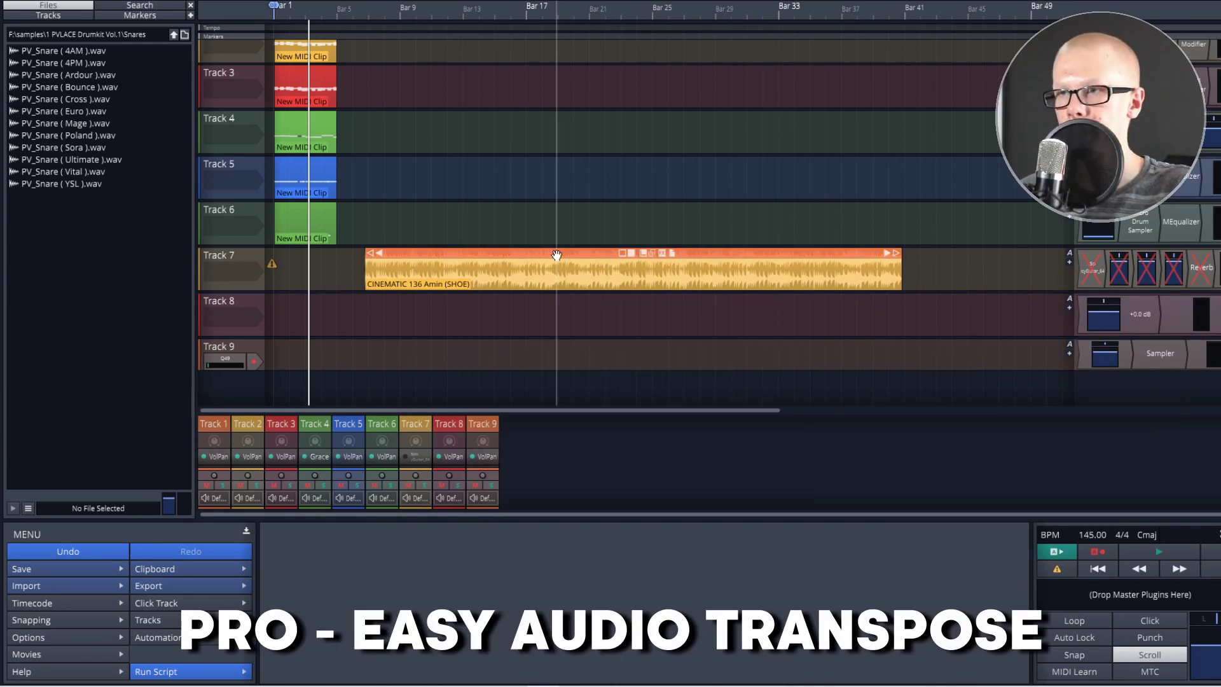
# - Set the CINEMATIC 136 Amin loop's pitch on Track 7 to 6.000 and play it back
pyautogui.click(556, 255)
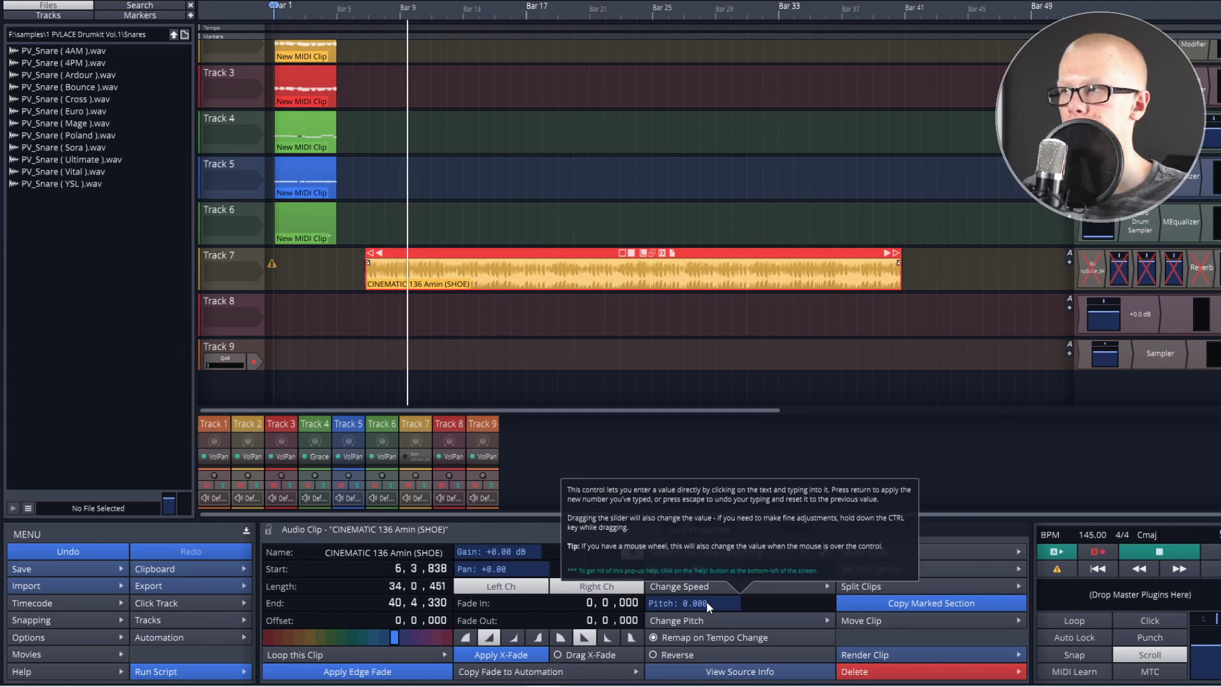
pyautogui.doubleClick(706, 601)
pyautogui.press('BackSpace')
pyautogui.press('BackSpace')
pyautogui.press('BackSpace')
pyautogui.write('6')
pyautogui.press('Return')
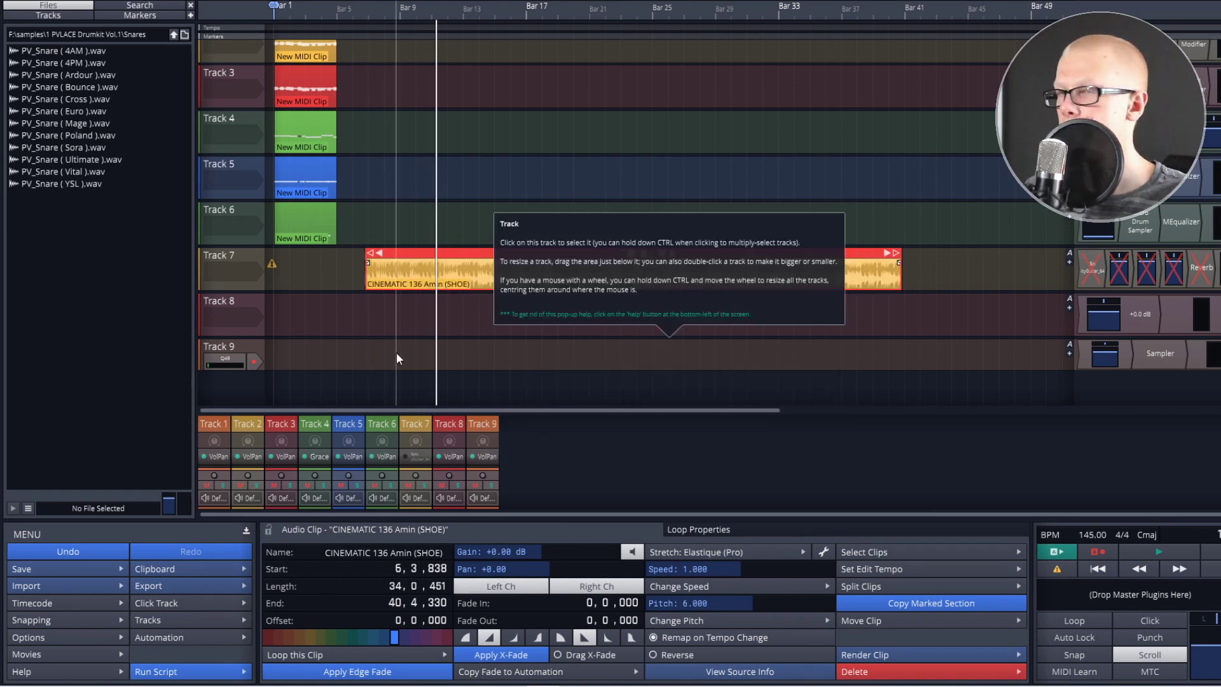
pyautogui.press('space')
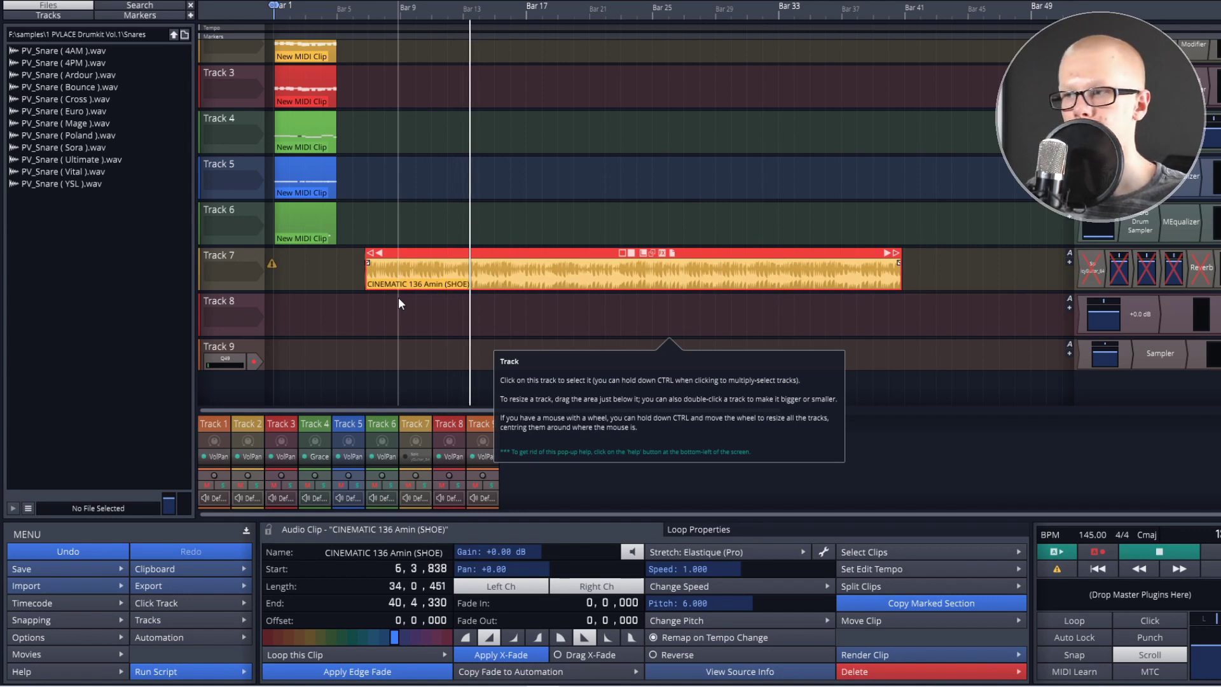
pyautogui.press('space')
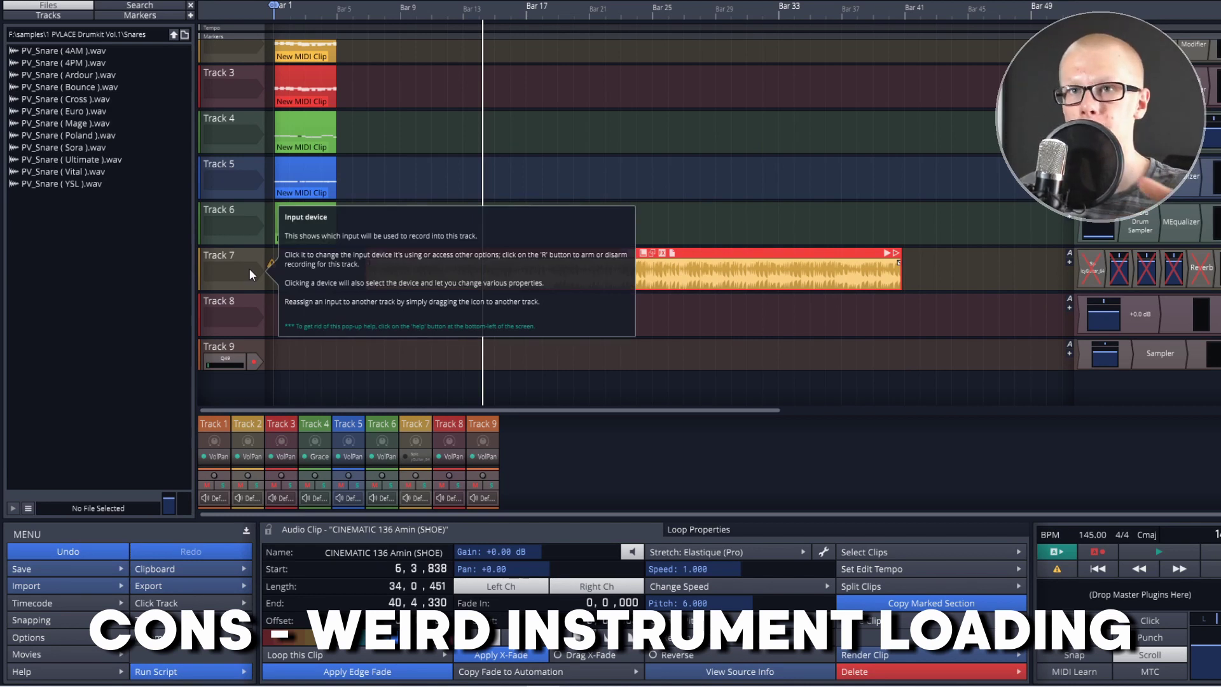
# - Insert Track 8 below Track 7 and load the 4OSC synth onto it from Waveform Plugins
pyautogui.click(249, 268)
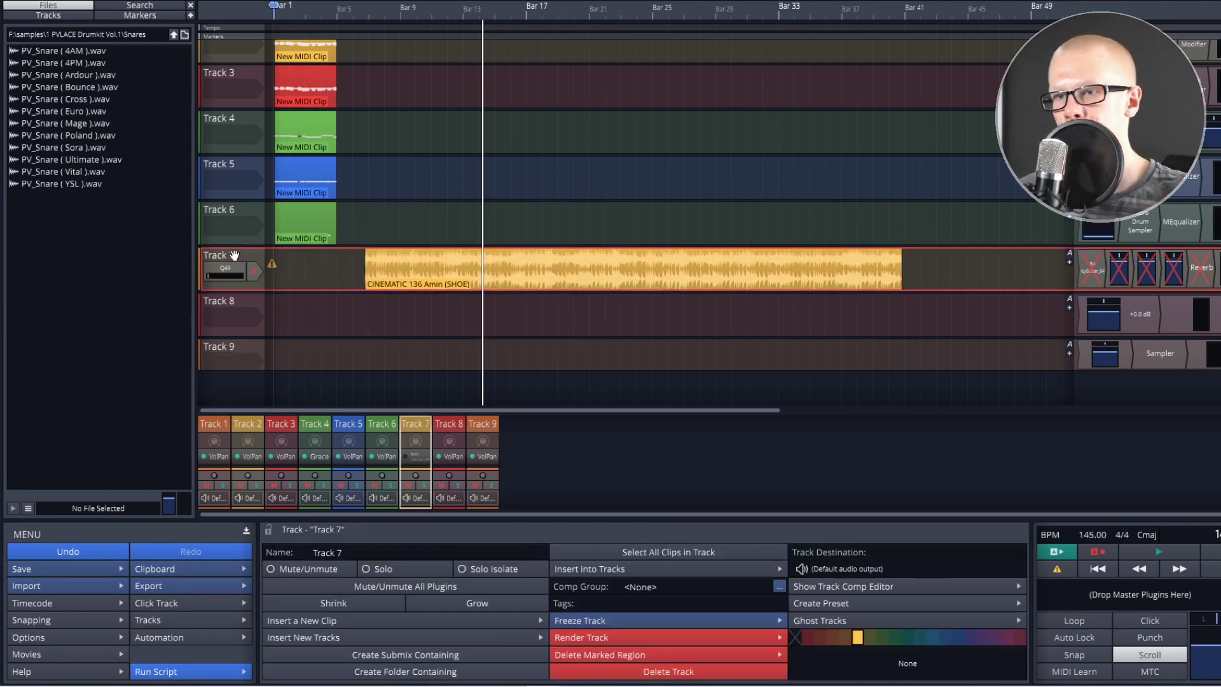
pyautogui.hotkey('ctrl', 't')
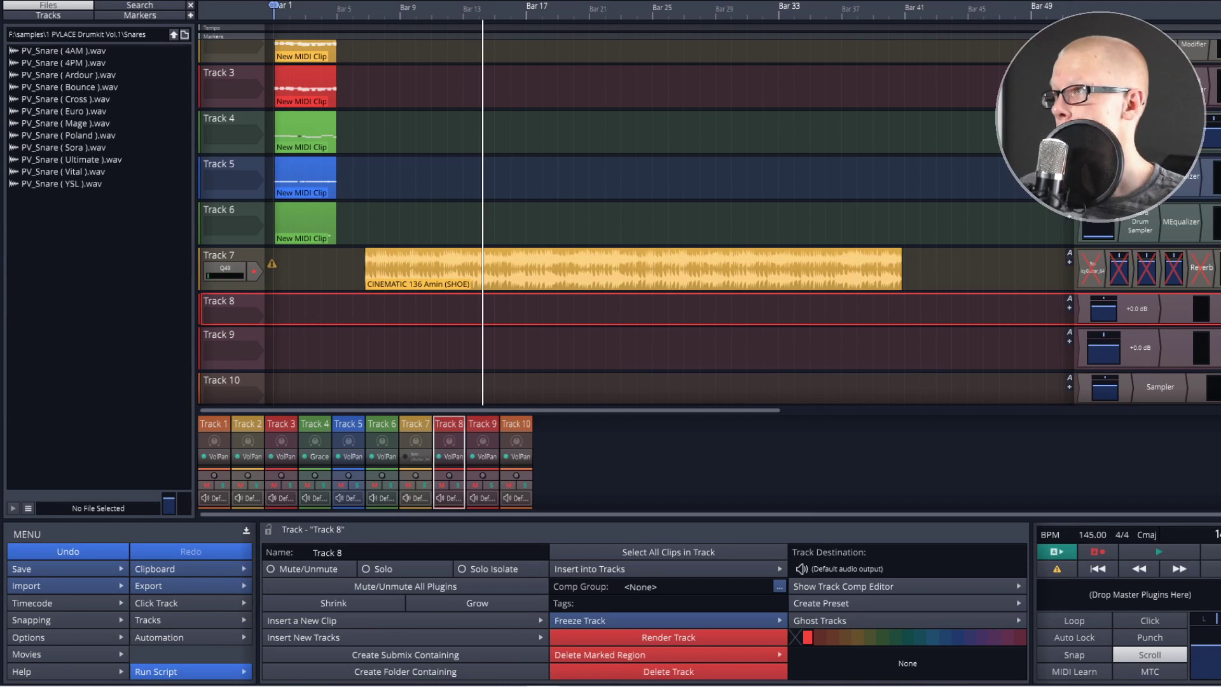
pyautogui.click(868, 317)
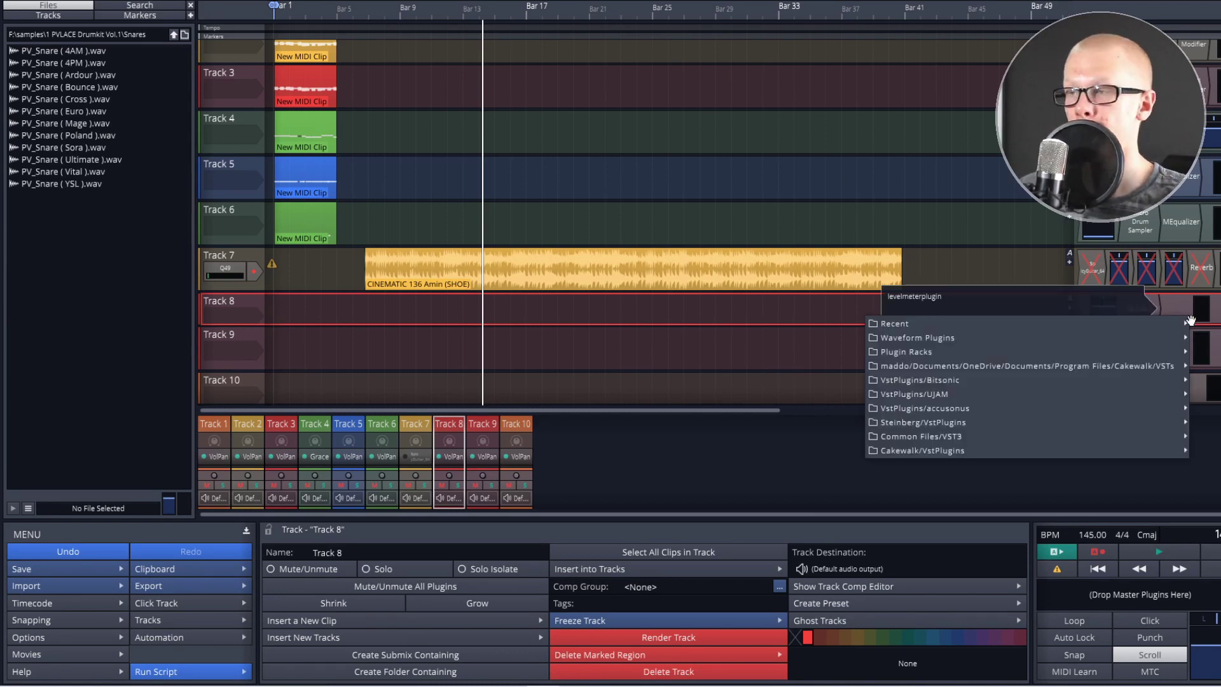
pyautogui.moveTo(873, 340)
pyautogui.moveTo(848, 323)
pyautogui.click(706, 336)
pyautogui.moveTo(437, 75); pyautogui.dragTo(550, 55)
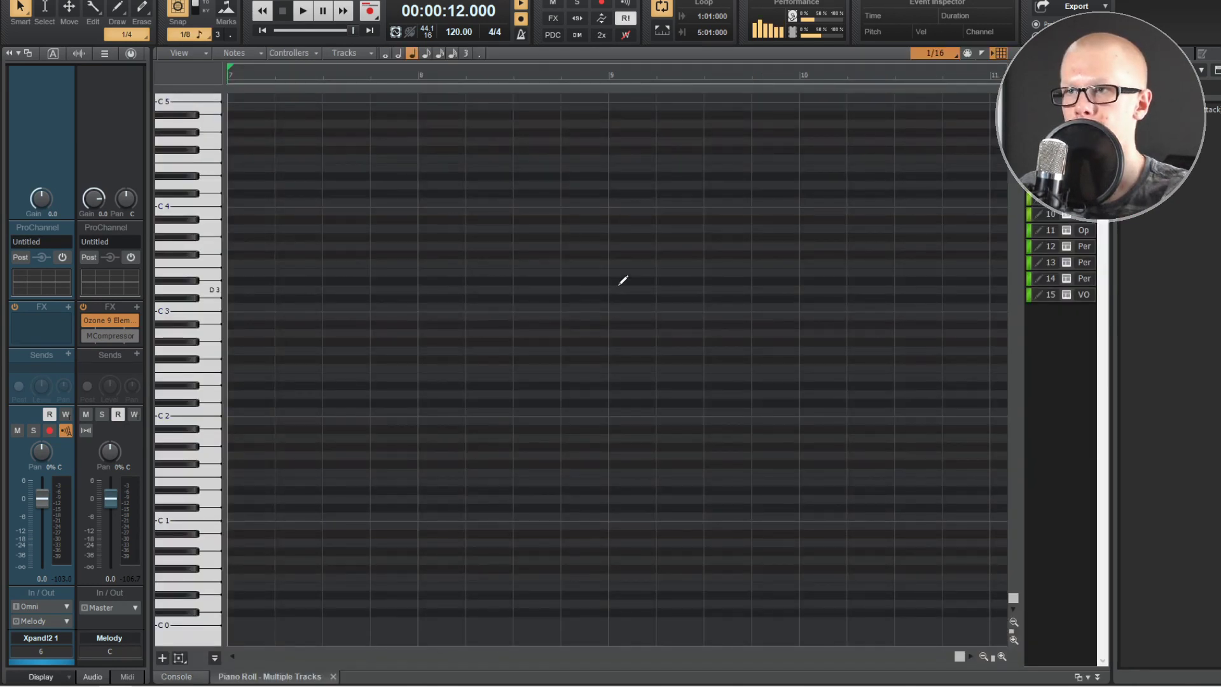
# - With the Draw tool, paint a rising diagonal staircase of notes plus a lower note group
pyautogui.press('t')
pyautogui.click(578, 257)
pyautogui.moveTo(559, 141); pyautogui.dragTo(388, 358)
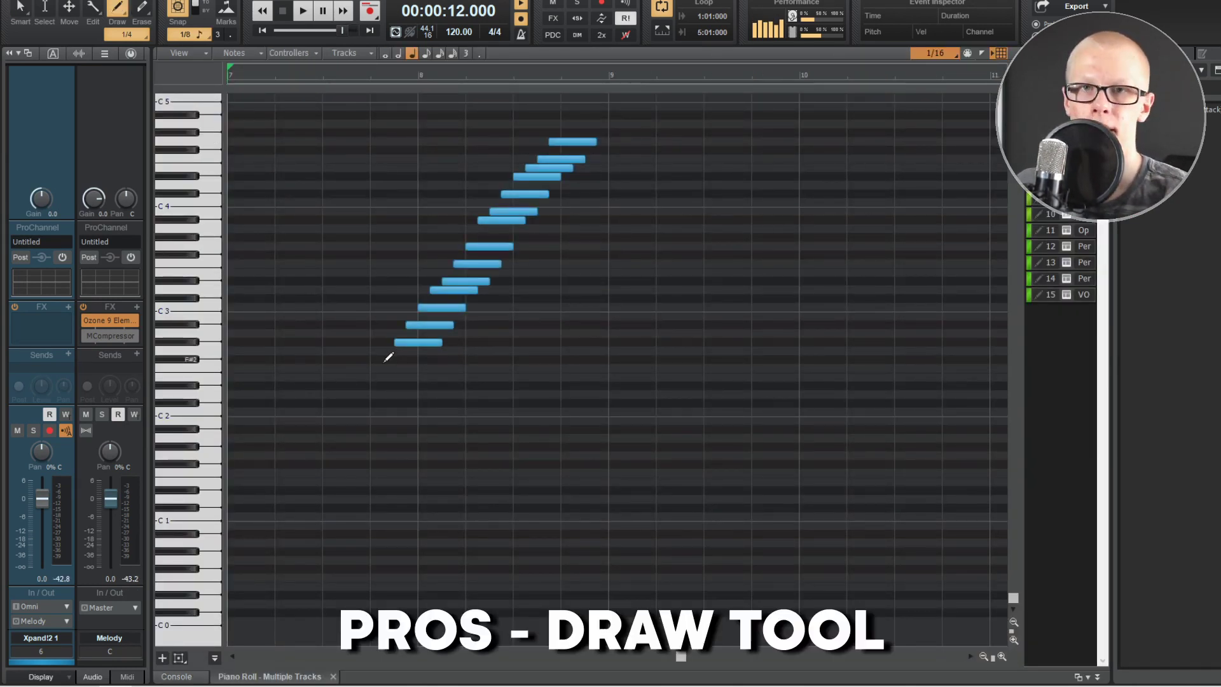
pyautogui.moveTo(509, 399)
pyautogui.mouseDown()
pyautogui.moveTo(533, 378)
pyautogui.moveTo(426, 425)
pyautogui.mouseUp()
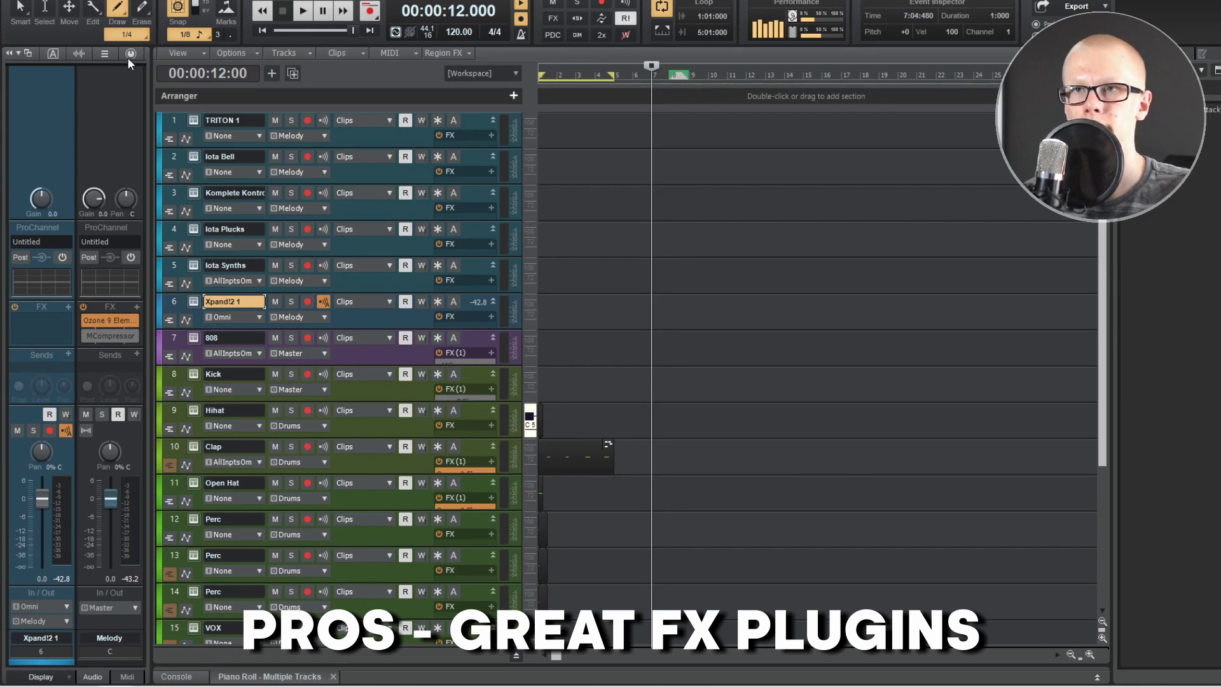
# - Show and then hide the ProChannel modules for the Xpand!2 1 track
pyautogui.click(174, 303)
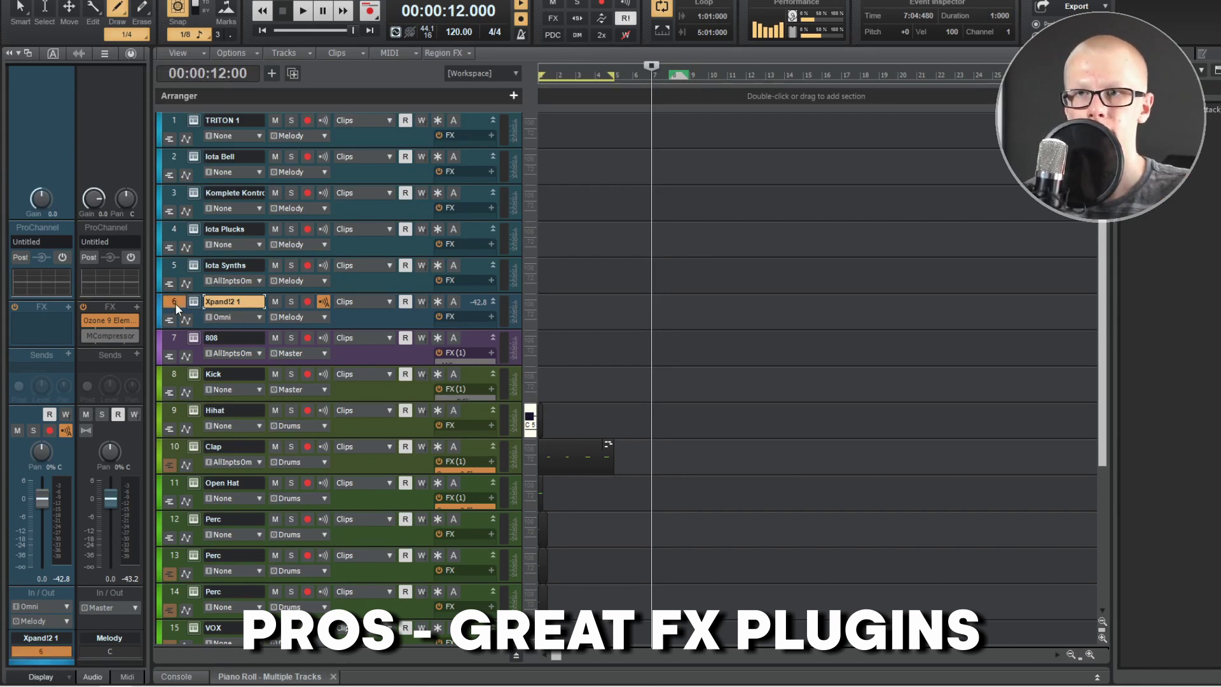
pyautogui.click(131, 54)
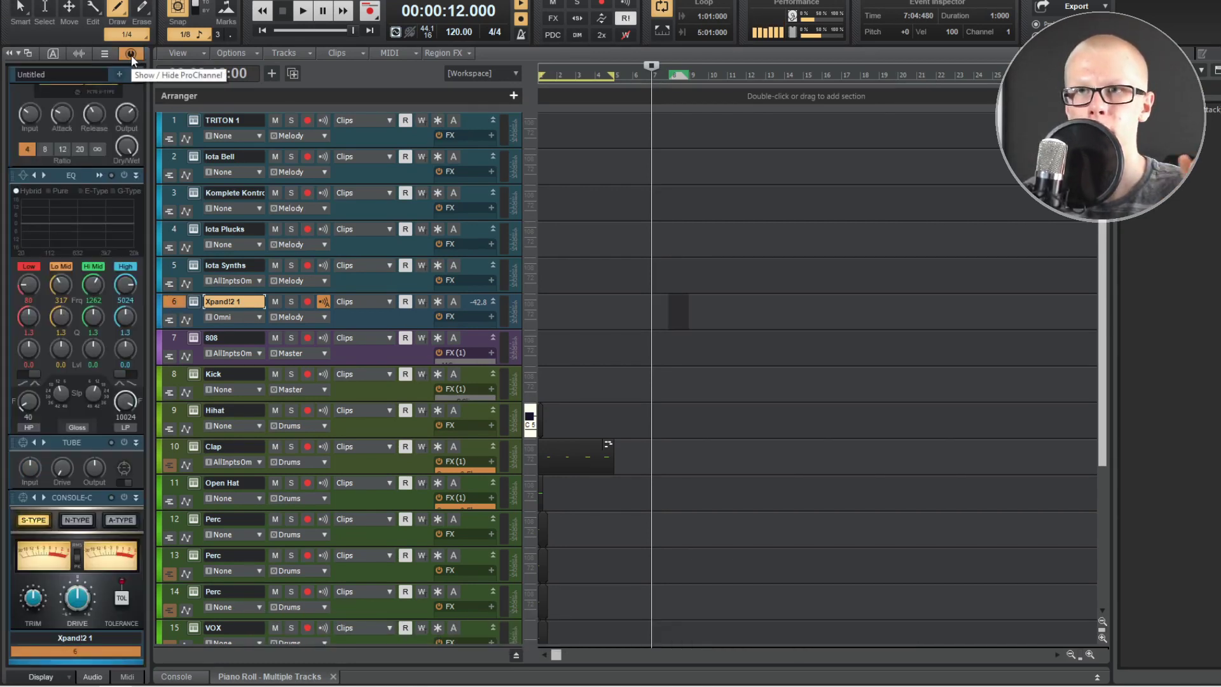
pyautogui.scroll(1, 113, 201)
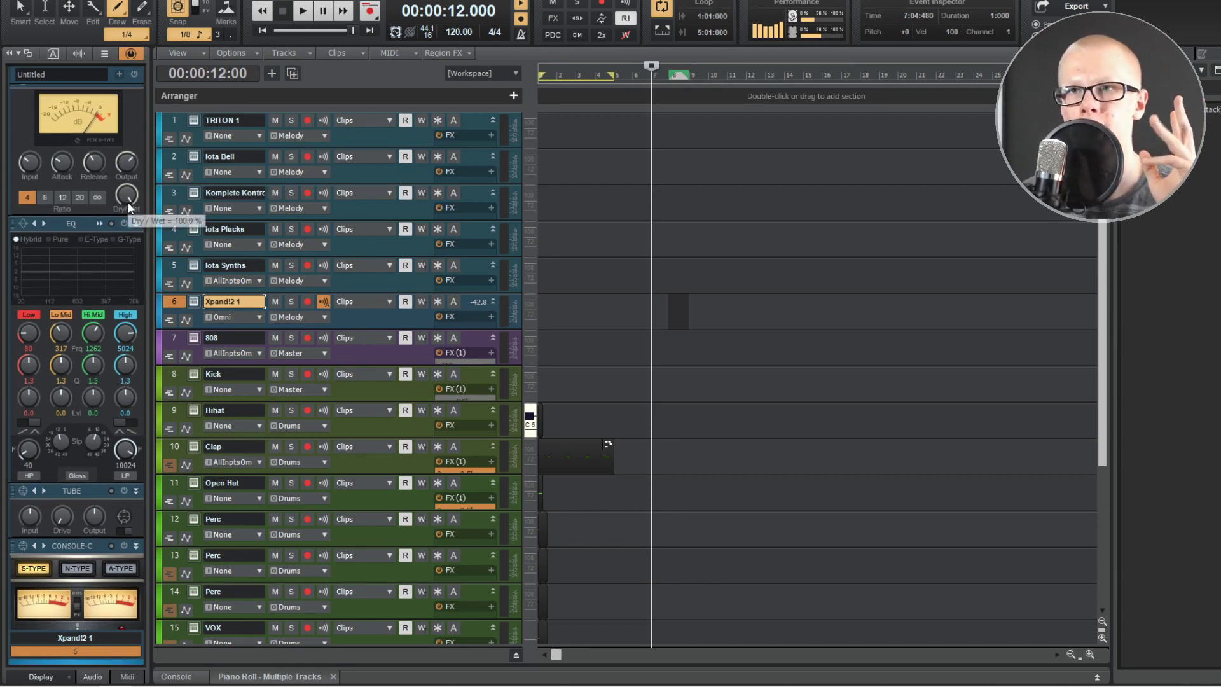
pyautogui.scroll(-1, 124, 142)
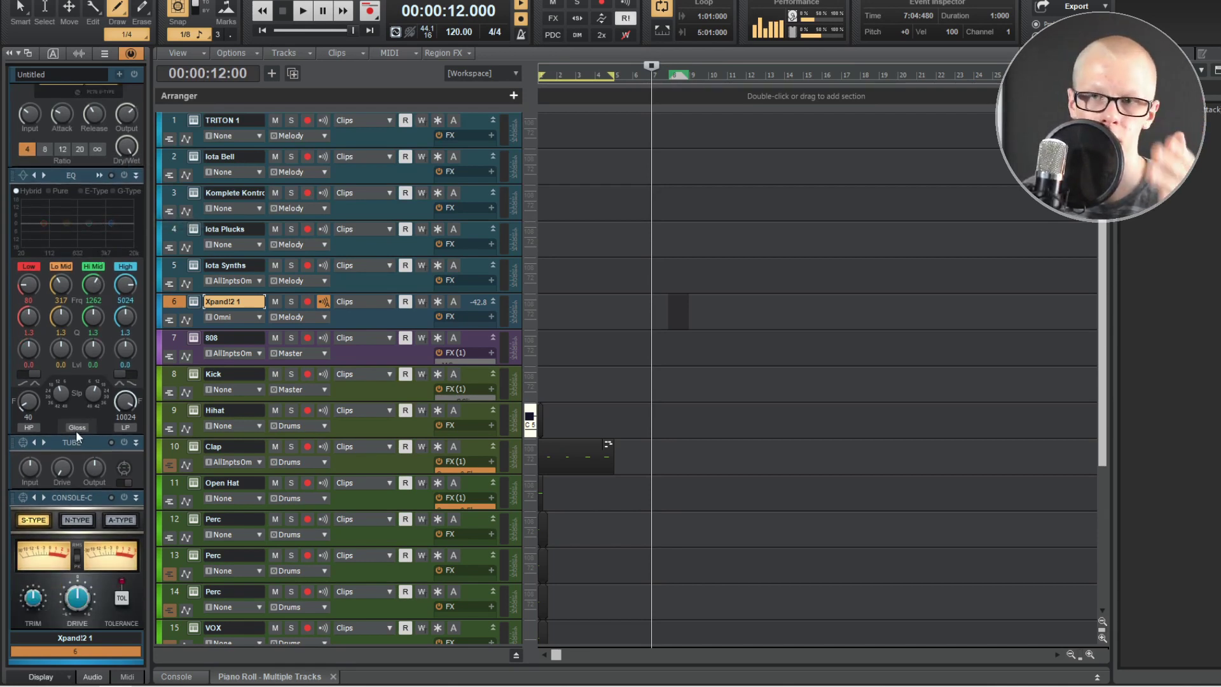
pyautogui.click(131, 53)
# - In the console, enable the Kick EQ's 2360 high-pass and raise its low-band gain to 16.2
pyautogui.hotkey('alt', '2')
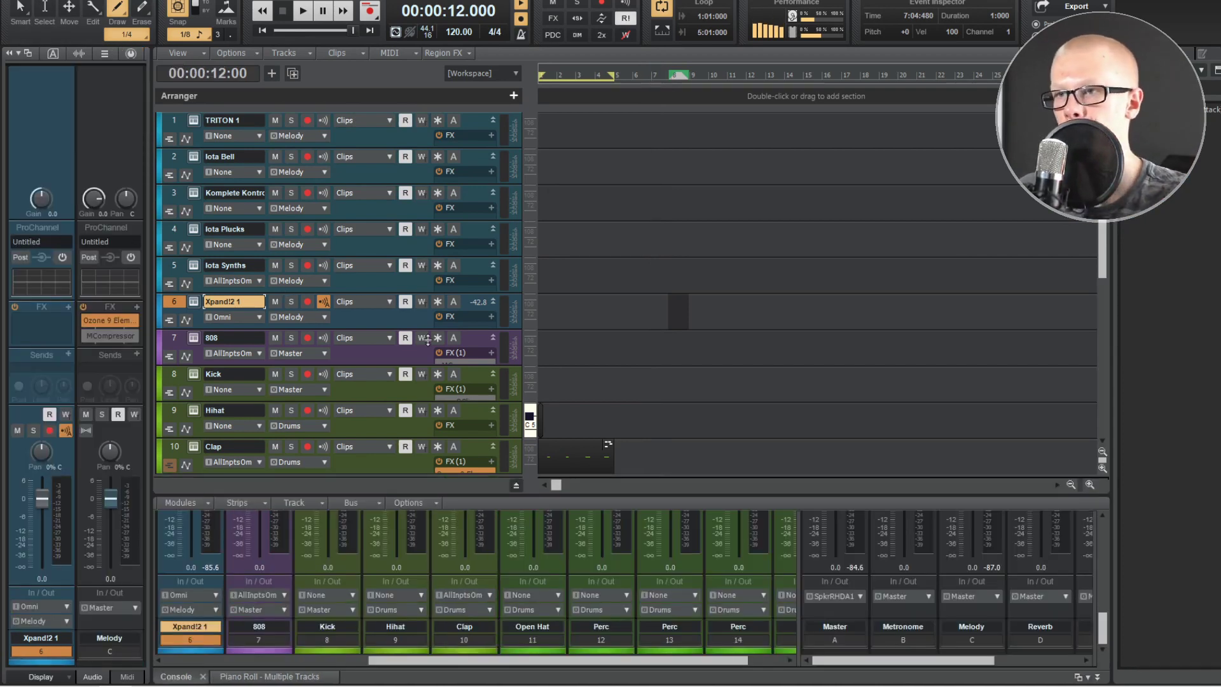
pyautogui.click(354, 155)
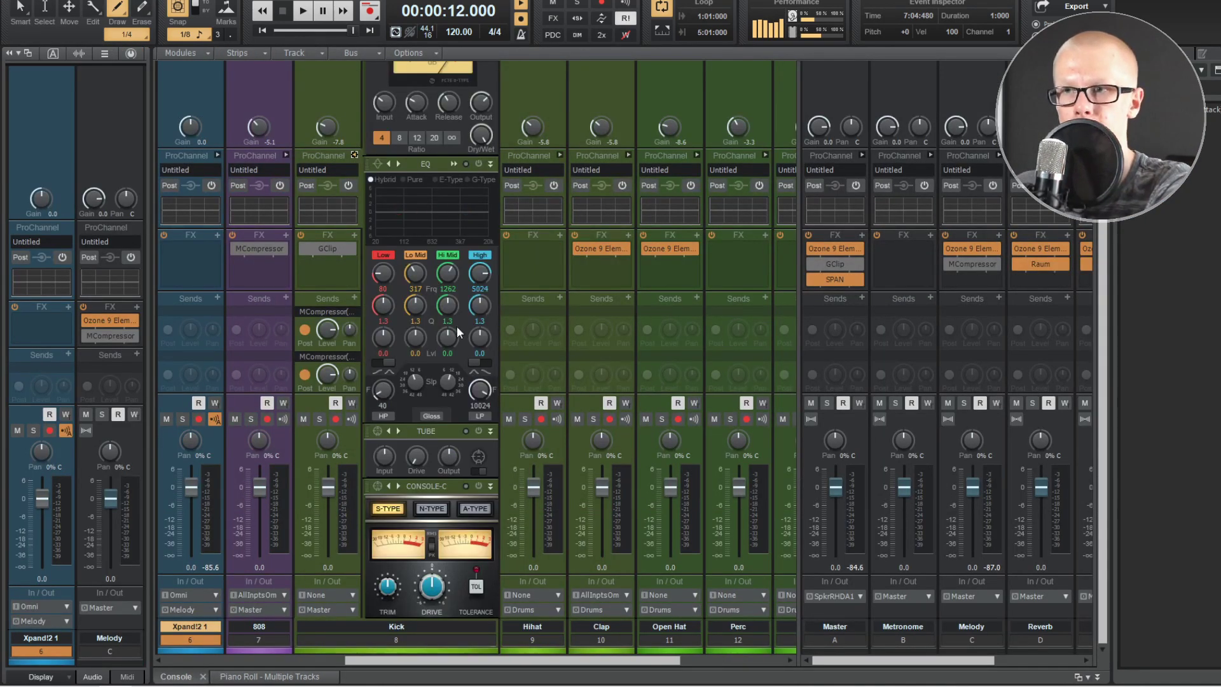
pyautogui.click(385, 416)
pyautogui.moveTo(382, 389); pyautogui.dragTo(430, 338)
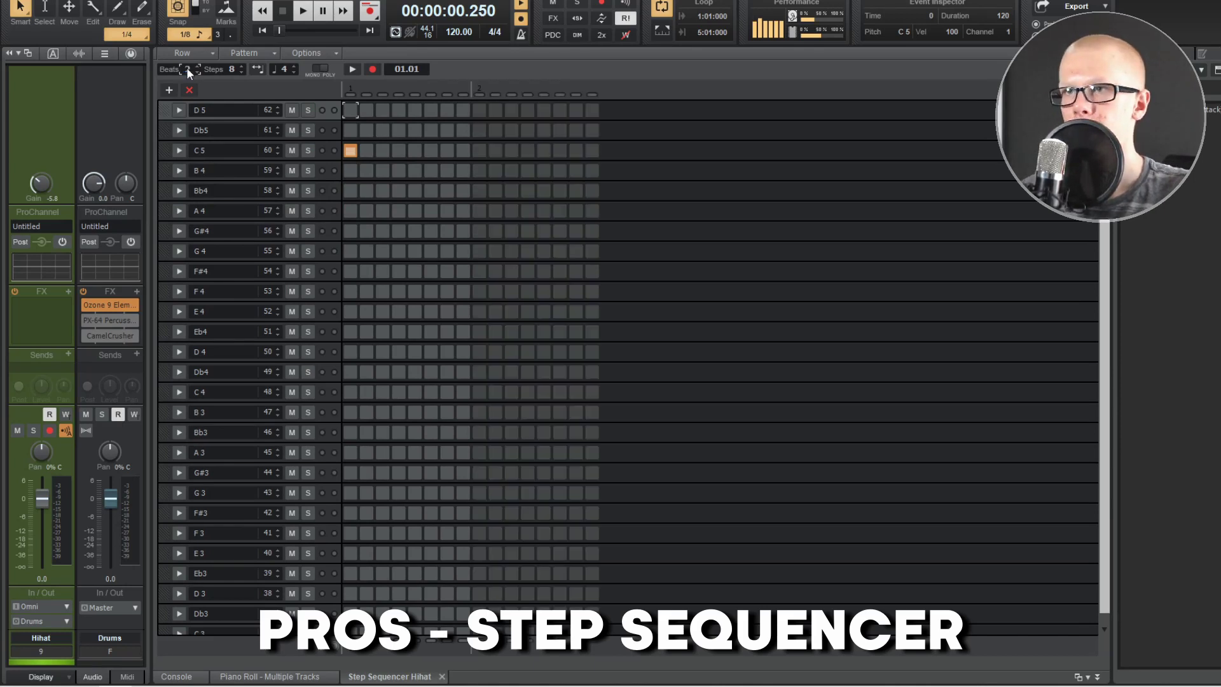
# - Add a B4 step, fill every second step of the G#4 row, and close the Step Sequencer
pyautogui.click(447, 171)
pyautogui.rightClick(329, 233)
pyautogui.moveTo(441, 389)
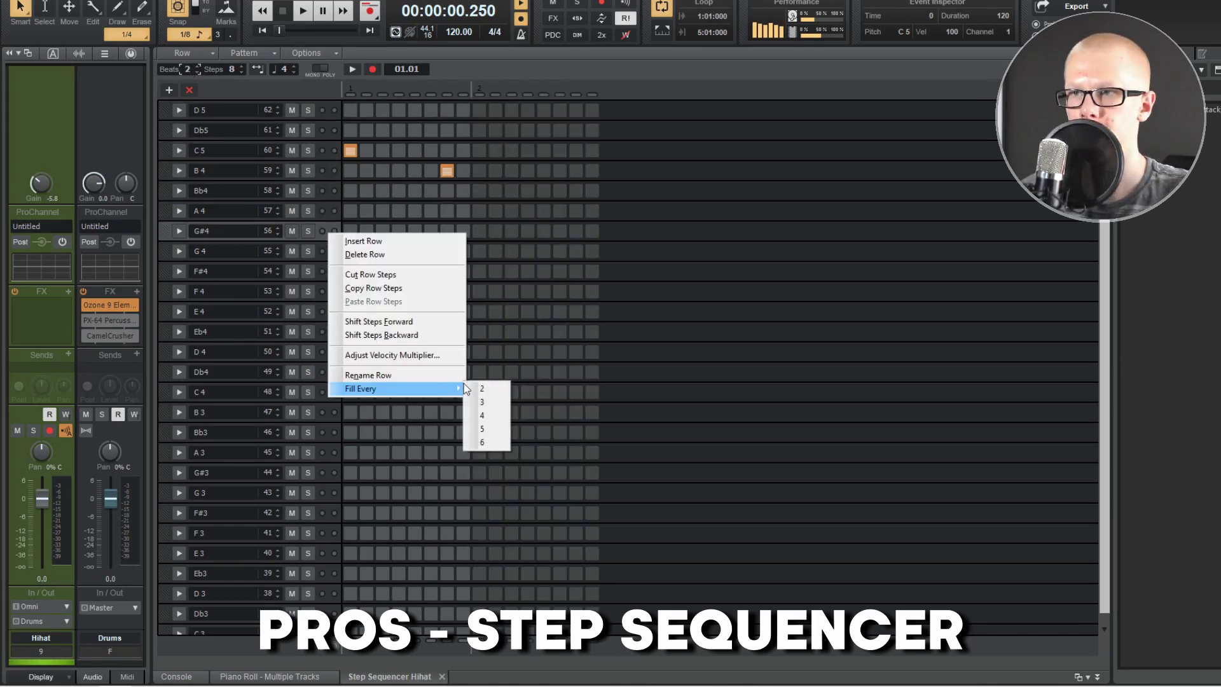
pyautogui.click(496, 388)
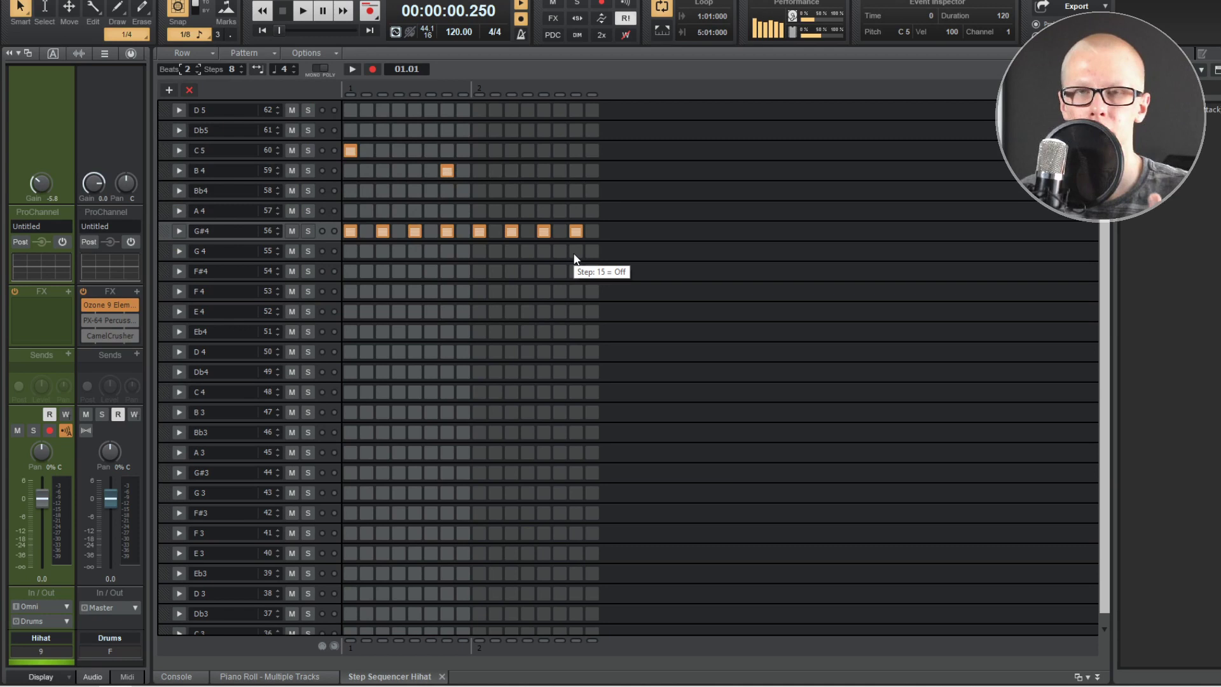
pyautogui.press('d')
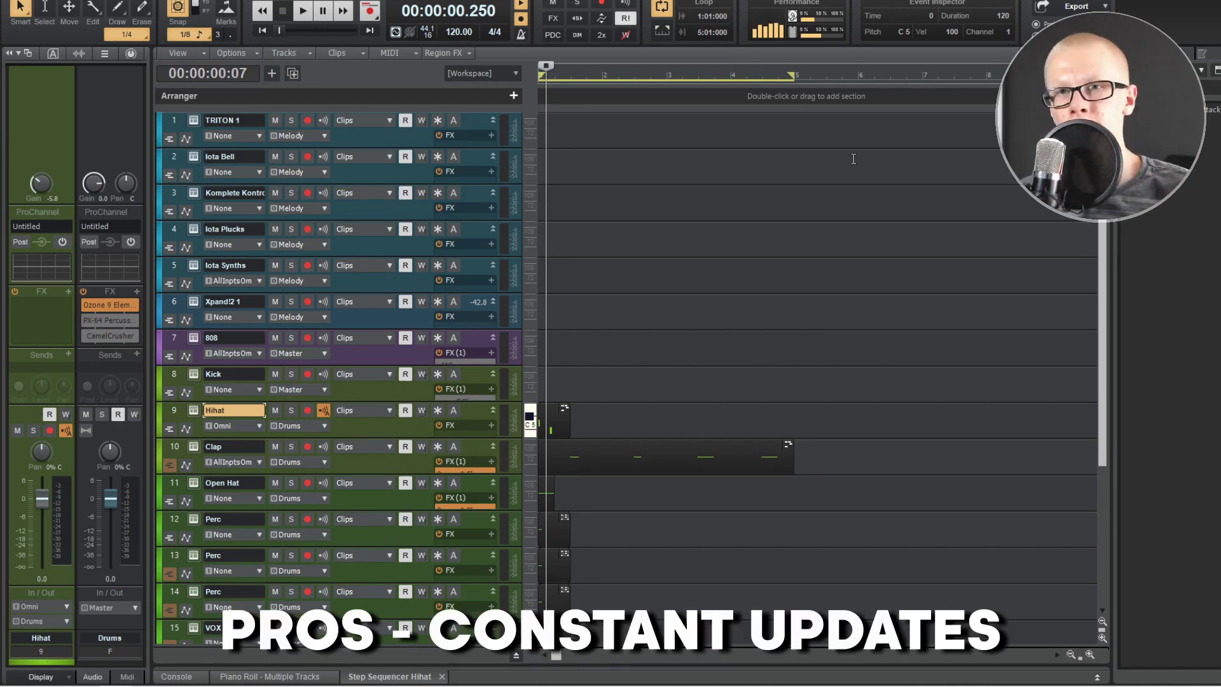
# - Create arrangement sections named verse and drop, then insert verse 2 after the drop
pyautogui.scroll(-2, 803, 178)
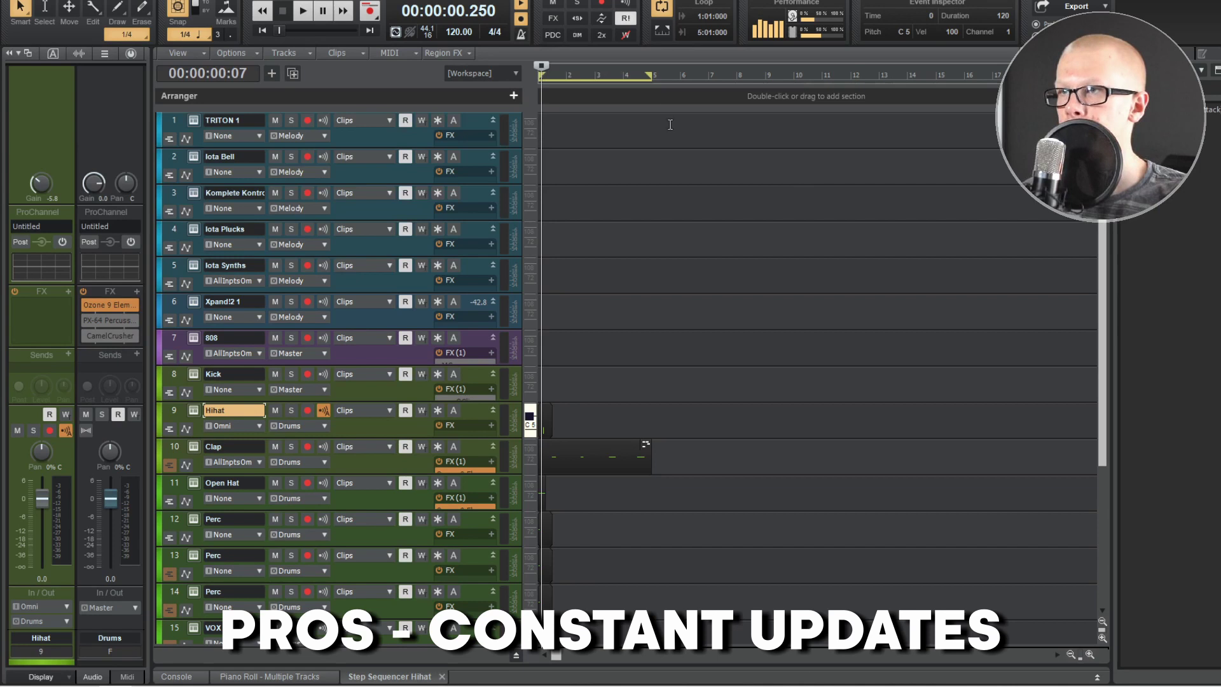
pyautogui.moveTo(766, 95); pyautogui.dragTo(542, 97)
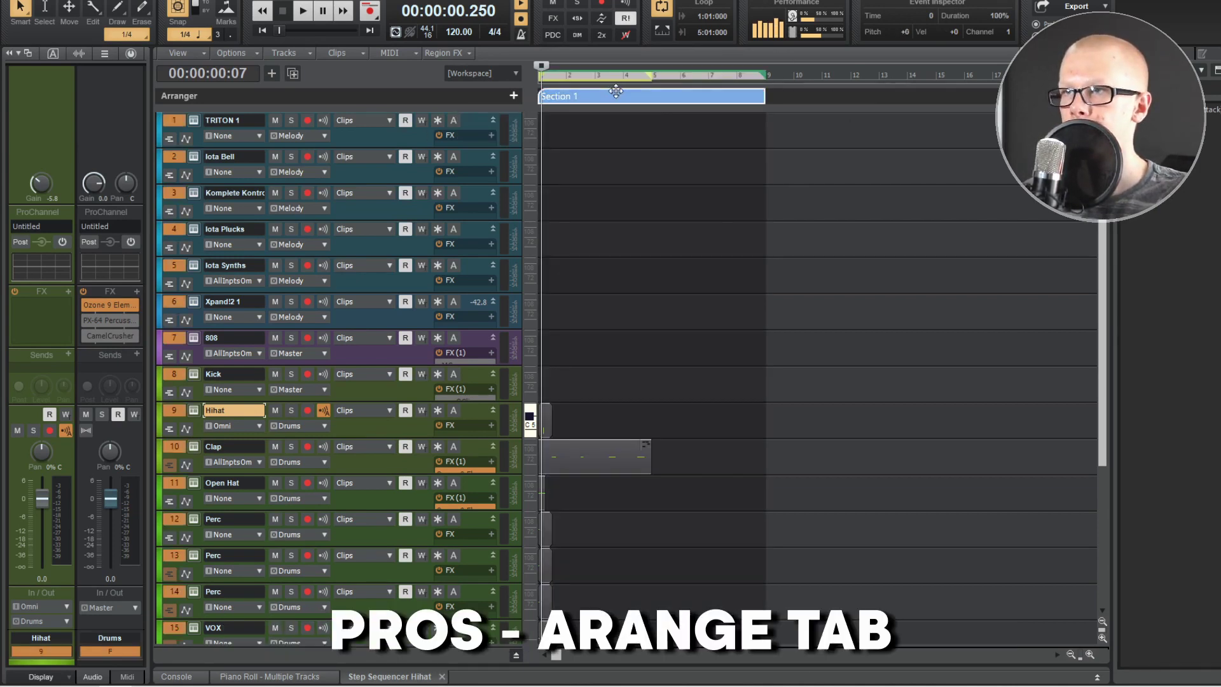
pyautogui.rightClick(614, 93)
pyautogui.click(637, 172)
pyautogui.write('verse')
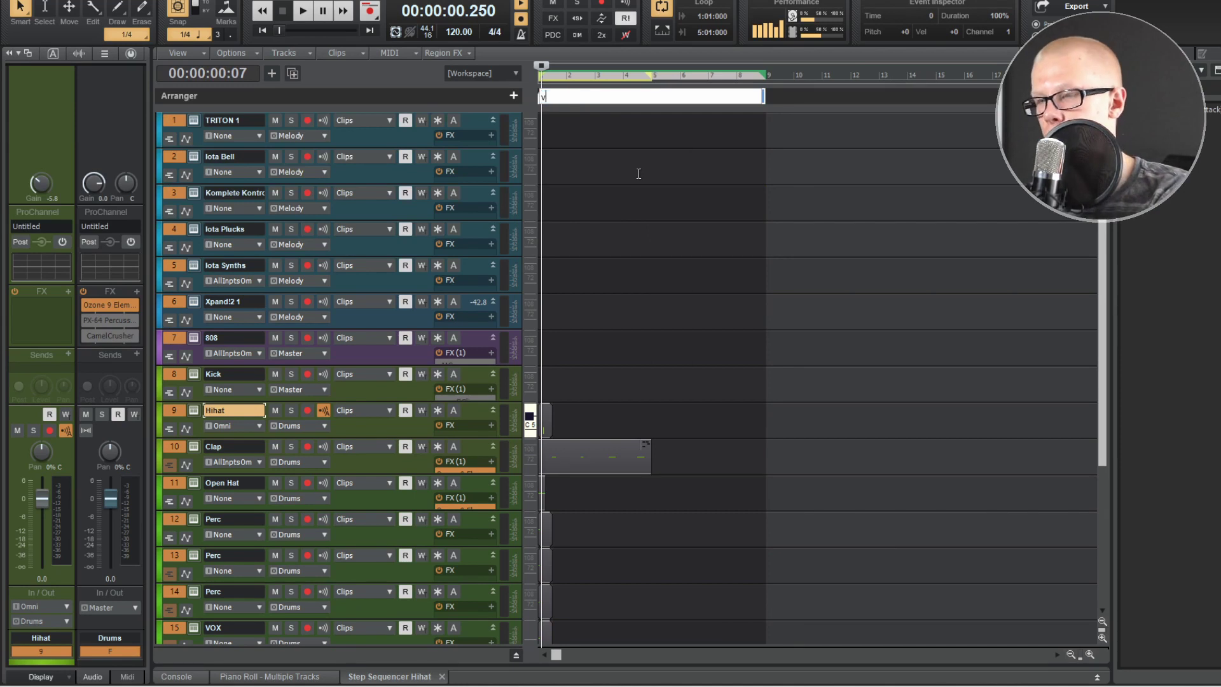
pyautogui.press('Return')
pyautogui.moveTo(941, 96); pyautogui.dragTo(766, 96)
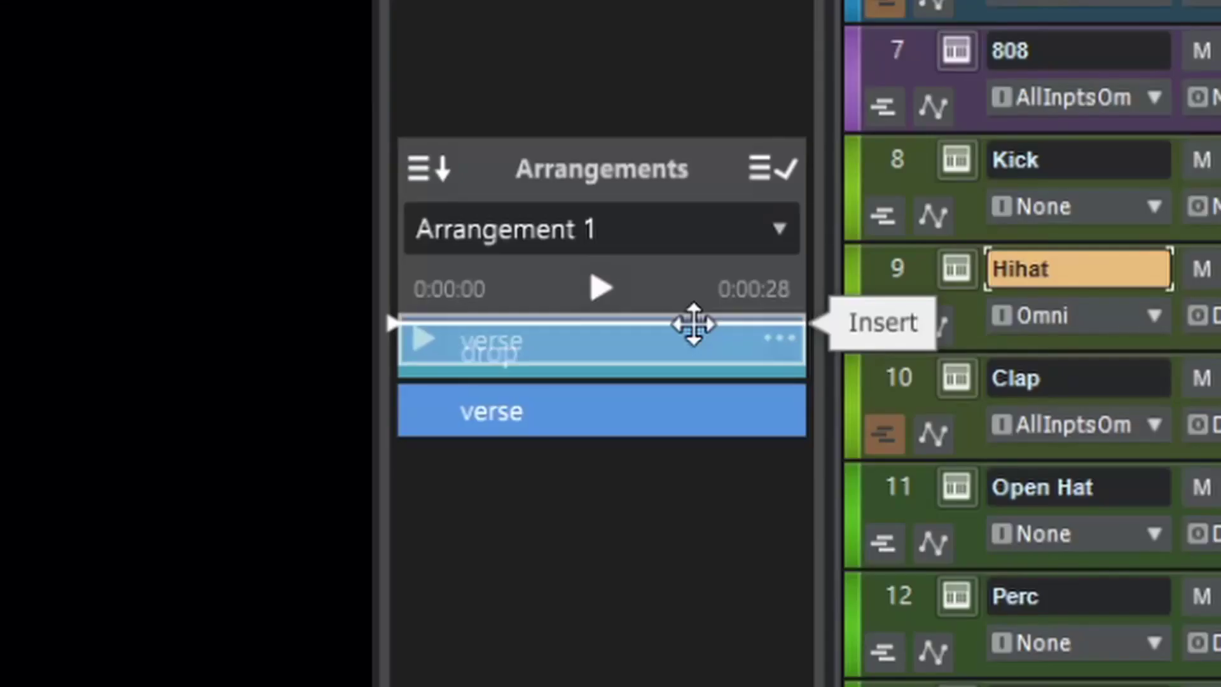
pyautogui.moveTo(695, 322); pyautogui.dragTo(697, 324)
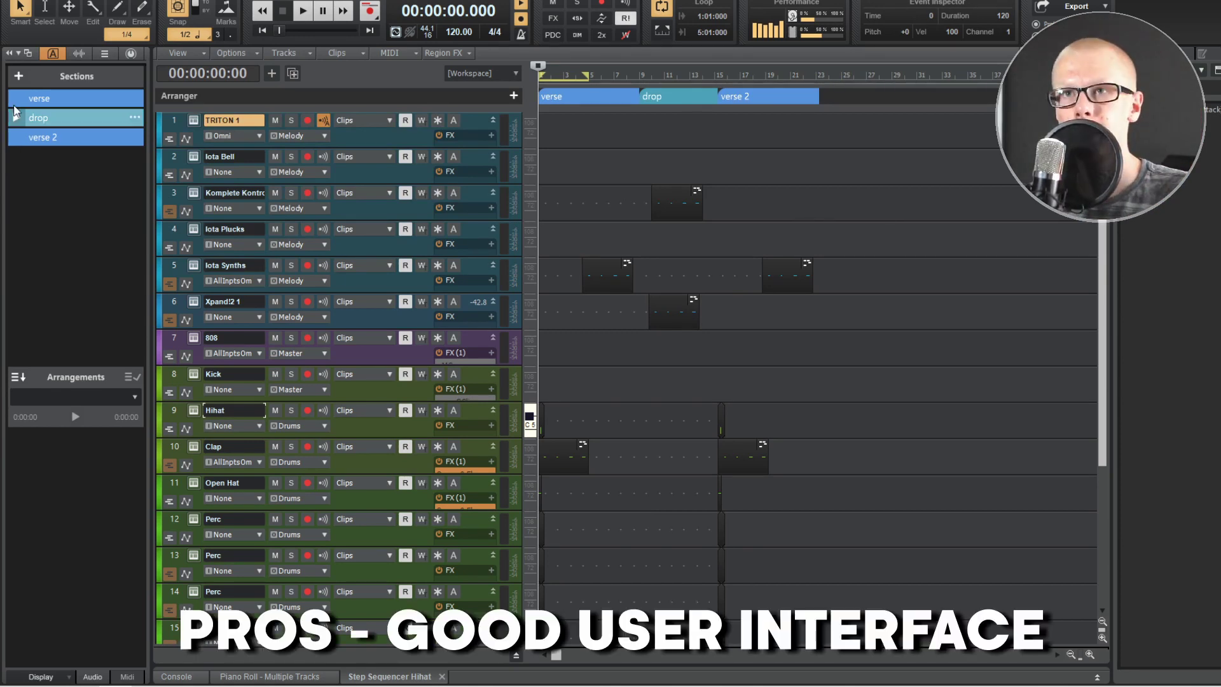
# - Switch the left panel from Arranger Sections to the track Inspector
pyautogui.click(52, 55)
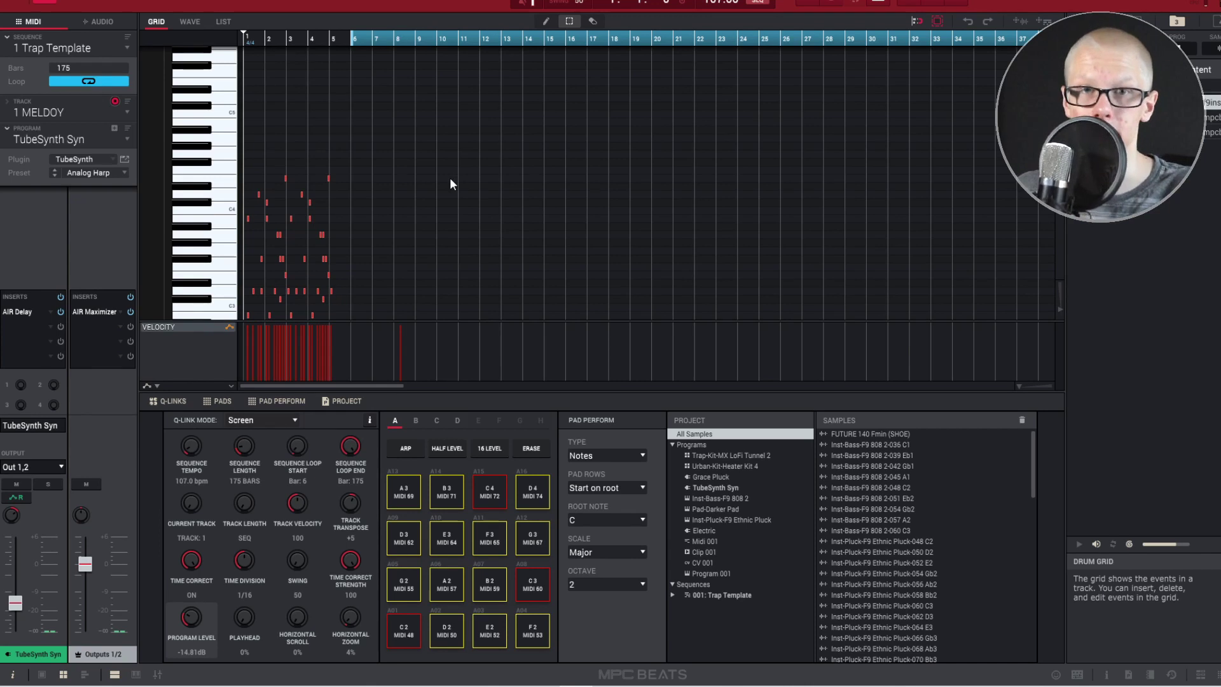
# - Draw a test note and undo it, then bring up the Expansion Browser
pyautogui.press('d')
pyautogui.scroll(-2, 470, 171)
pyautogui.moveTo(426, 186); pyautogui.dragTo(479, 186)
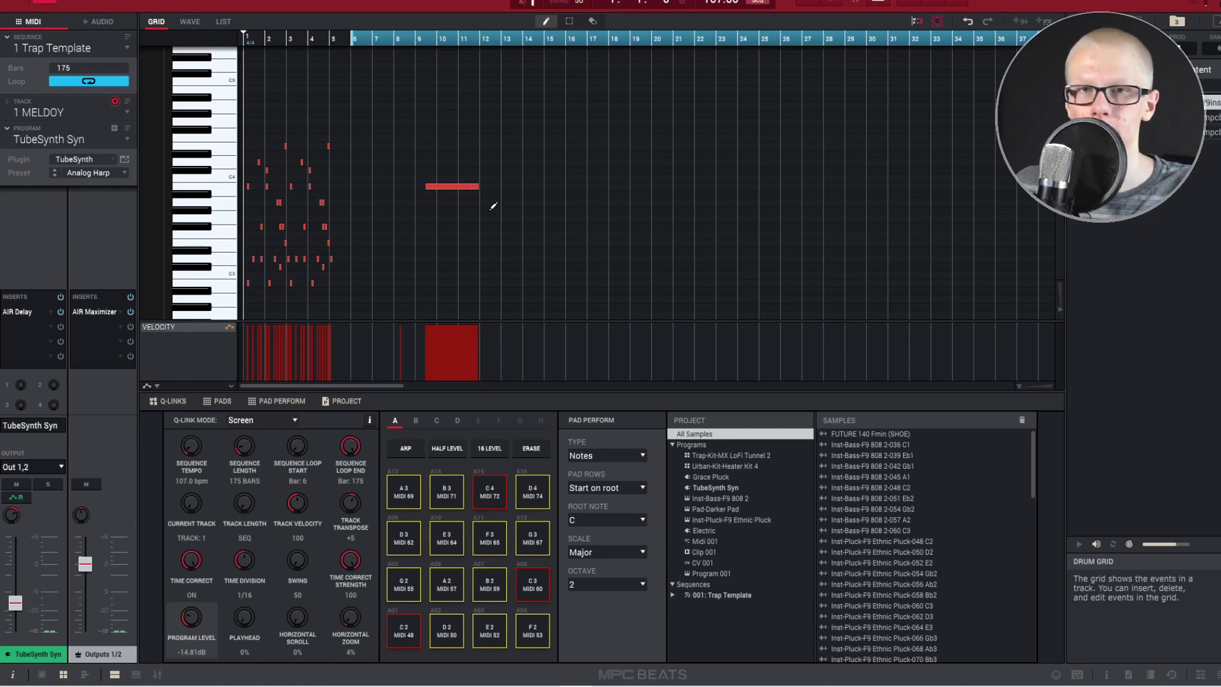
pyautogui.hotkey('ctrl', 'z')
pyautogui.press('s')
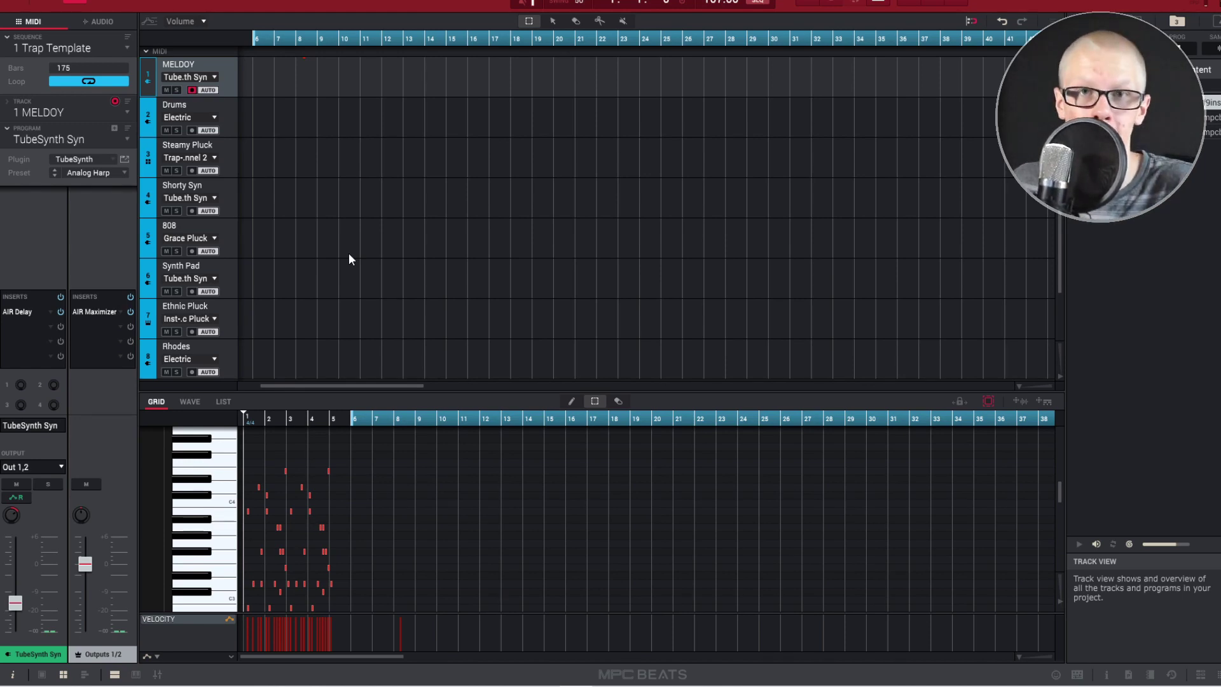
pyautogui.hscroll(-3, 314, 330)
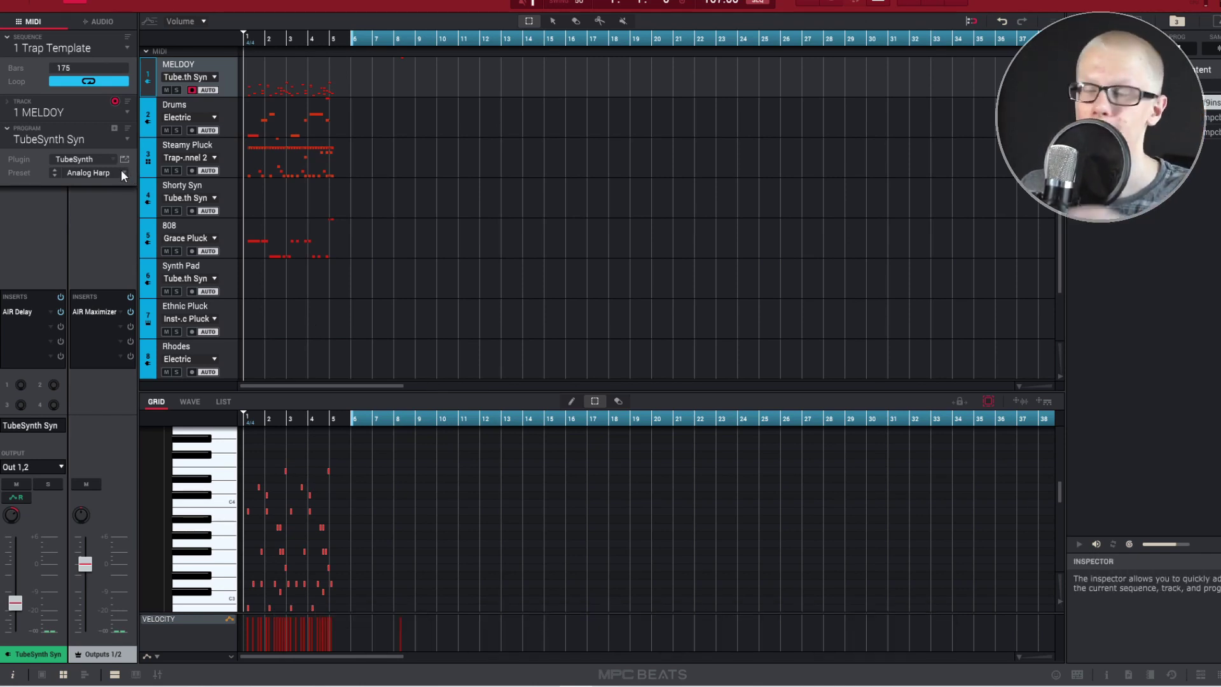
pyautogui.click(1119, 21)
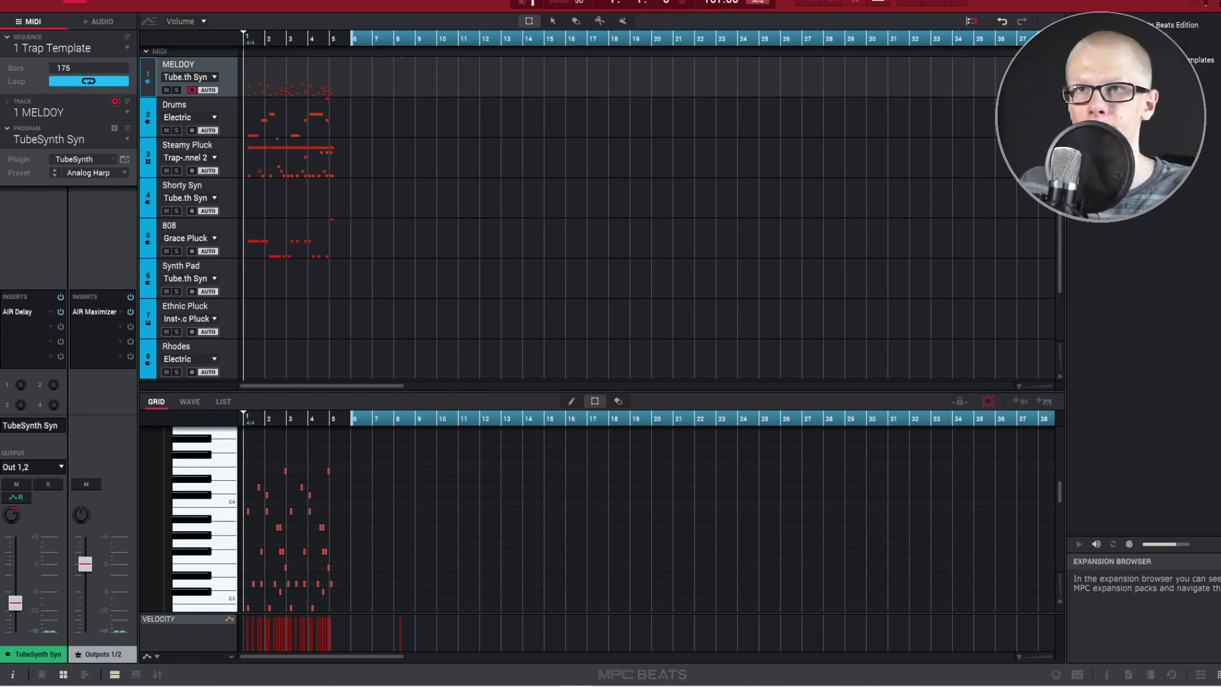
# - Look through the Pluck and Organ preset categories, keeping Analog Harp selected
pyautogui.click(79, 173)
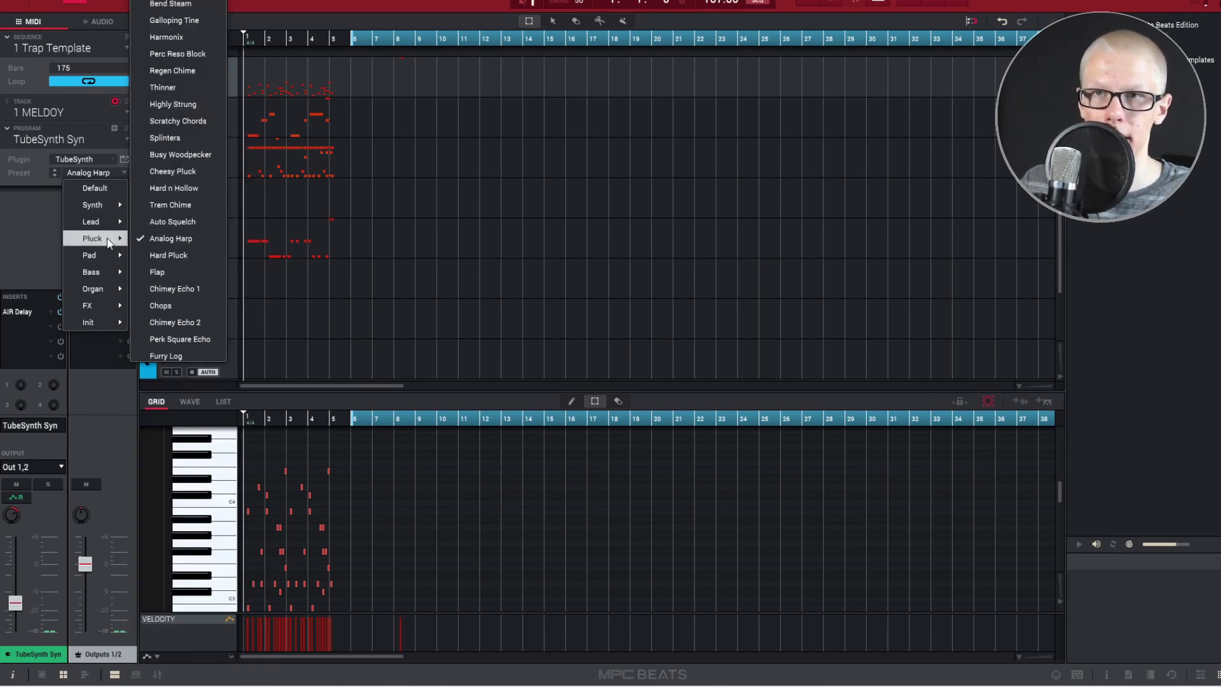
pyautogui.moveTo(95, 290)
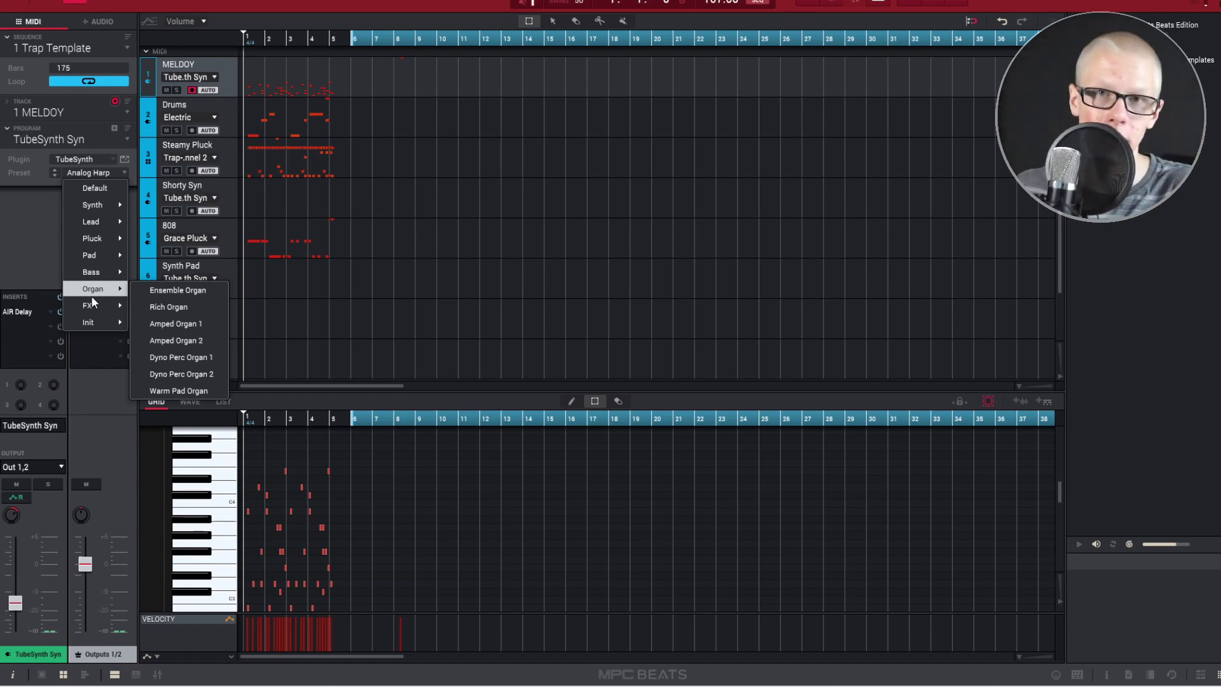
pyautogui.click(311, 159)
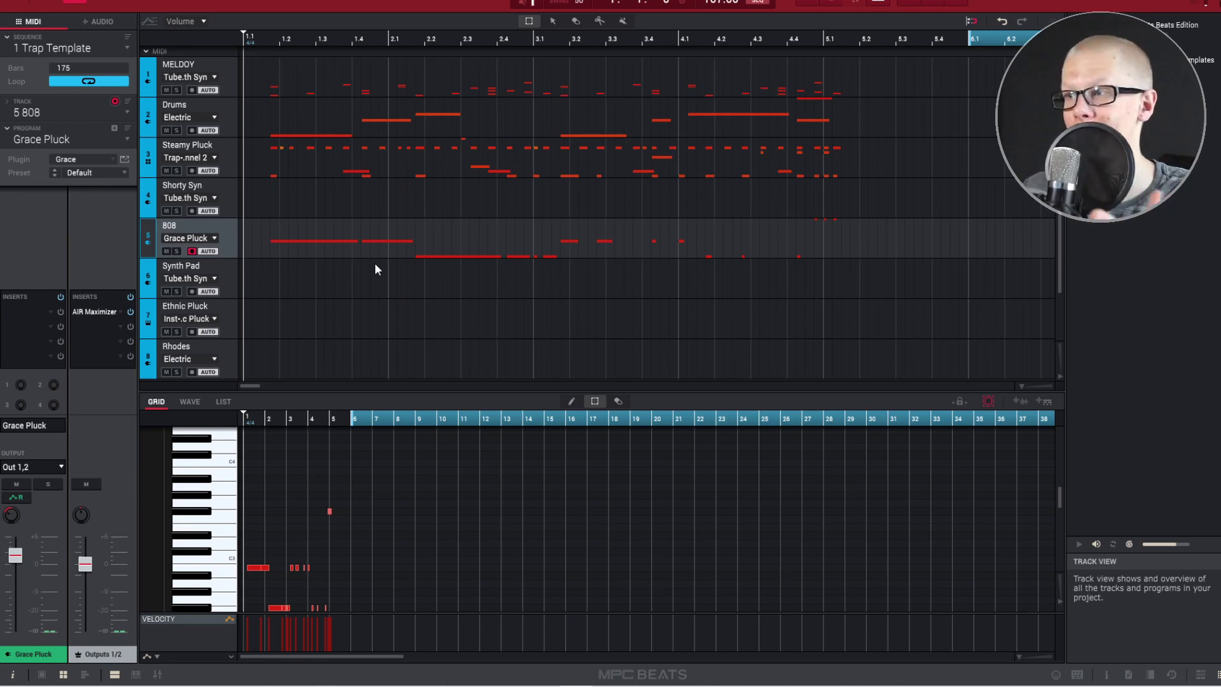
# - Select track 8, Rhodes, in the Track View to show its Electric program
pyautogui.click(330, 365)
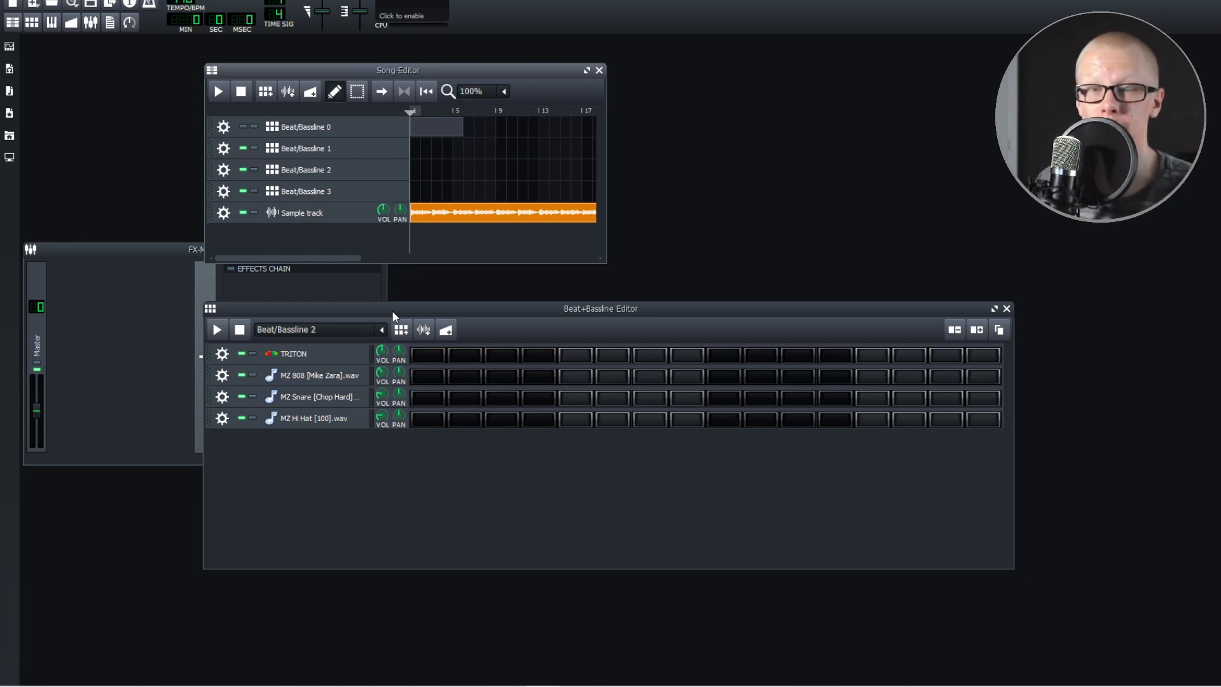
# - Move the Beat+Bassline Editor further right and the Song-Editor right and down
pyautogui.moveTo(393, 312); pyautogui.dragTo(565, 306)
pyautogui.moveTo(469, 71); pyautogui.dragTo(717, 98)
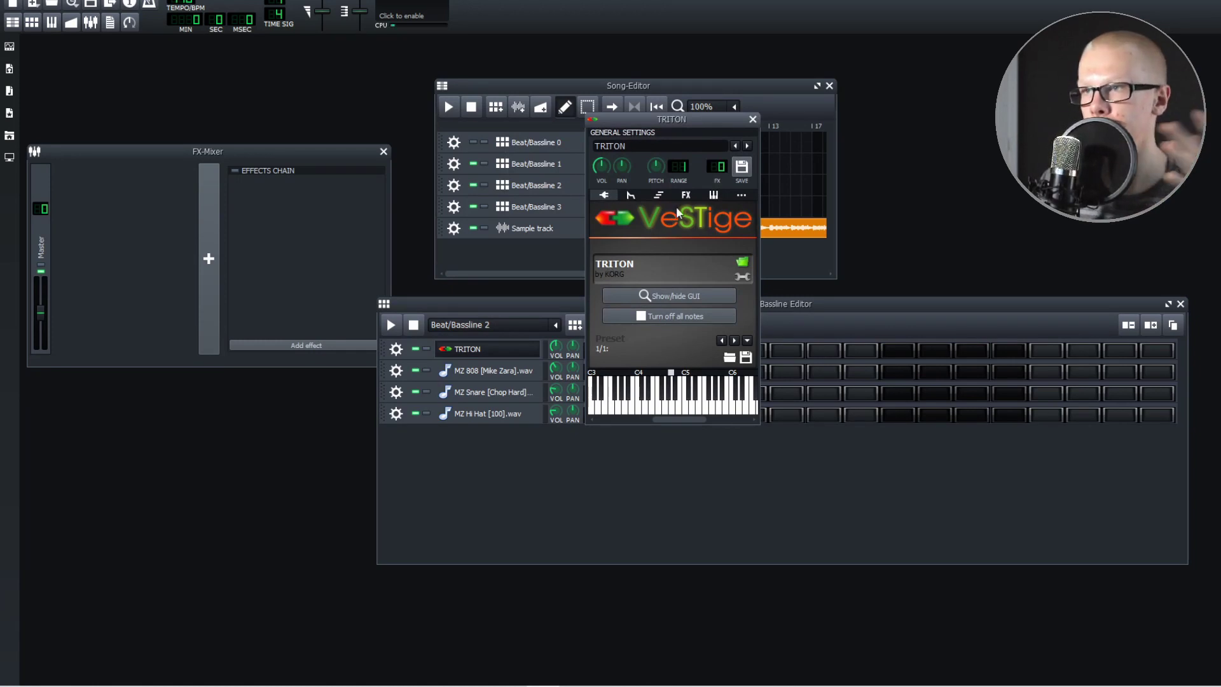
# - Open VeSTige's Open VST-plugin dialog and cancel it without loading a plugin
pyautogui.click(742, 264)
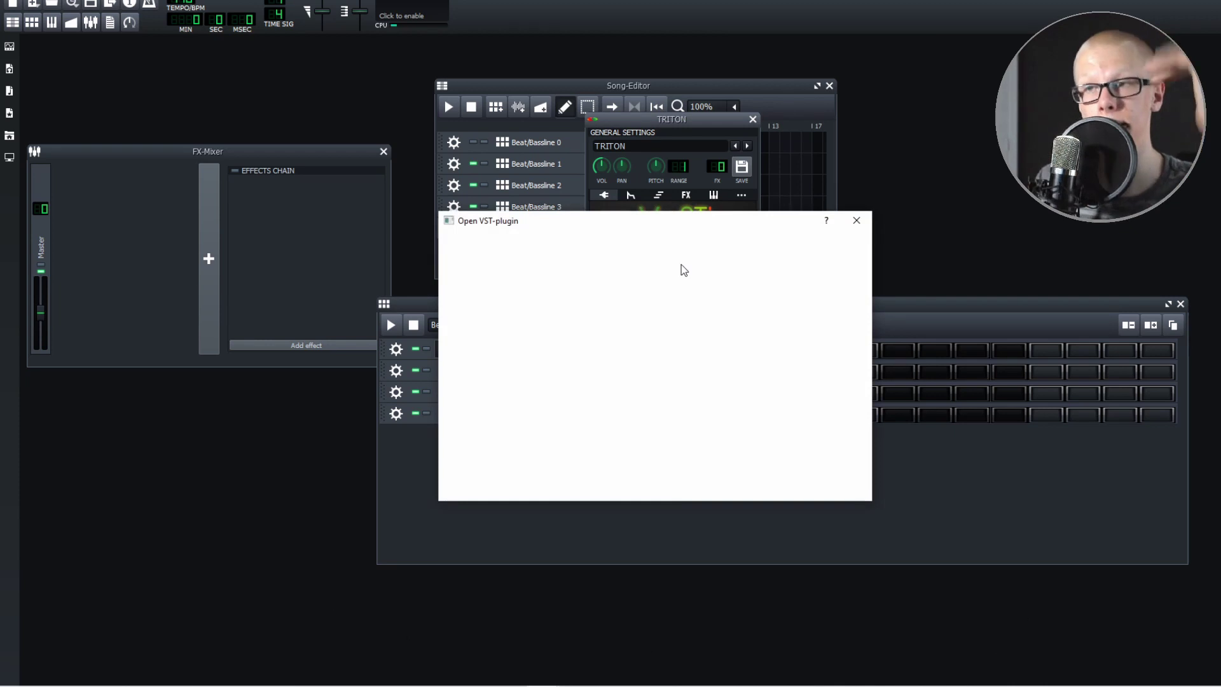
pyautogui.click(856, 221)
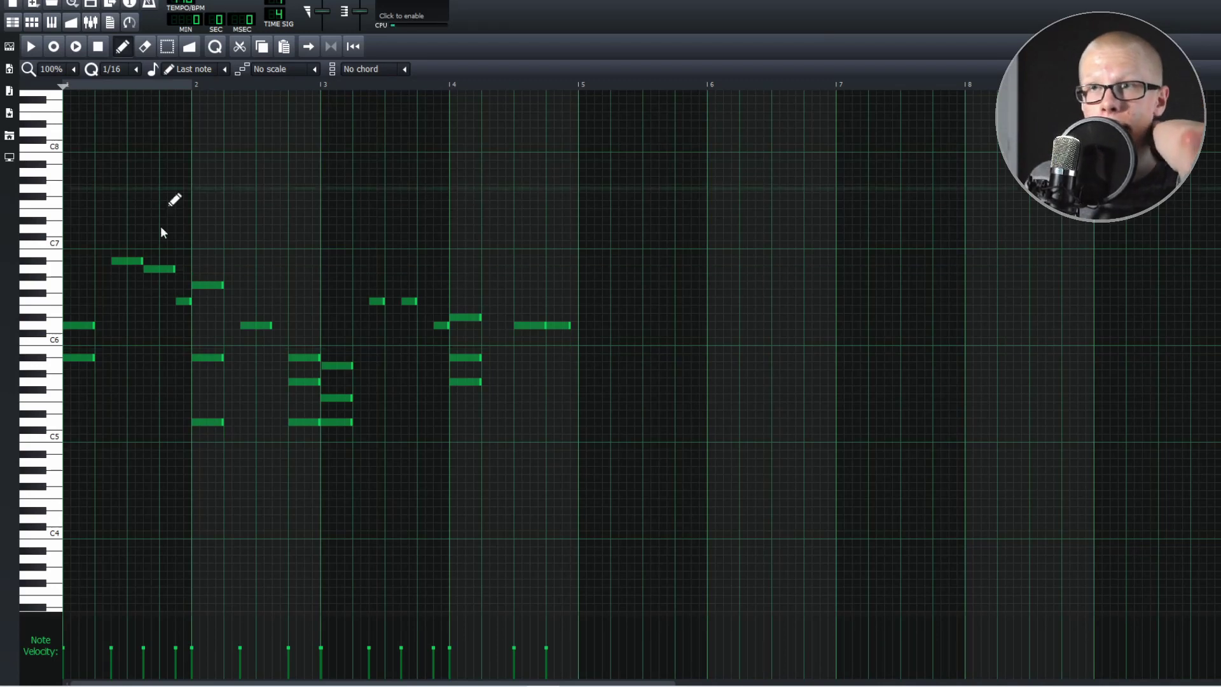
# - Draw a new note in the piano roll with the pencil tool
pyautogui.moveTo(363, 173); pyautogui.dragTo(412, 226)
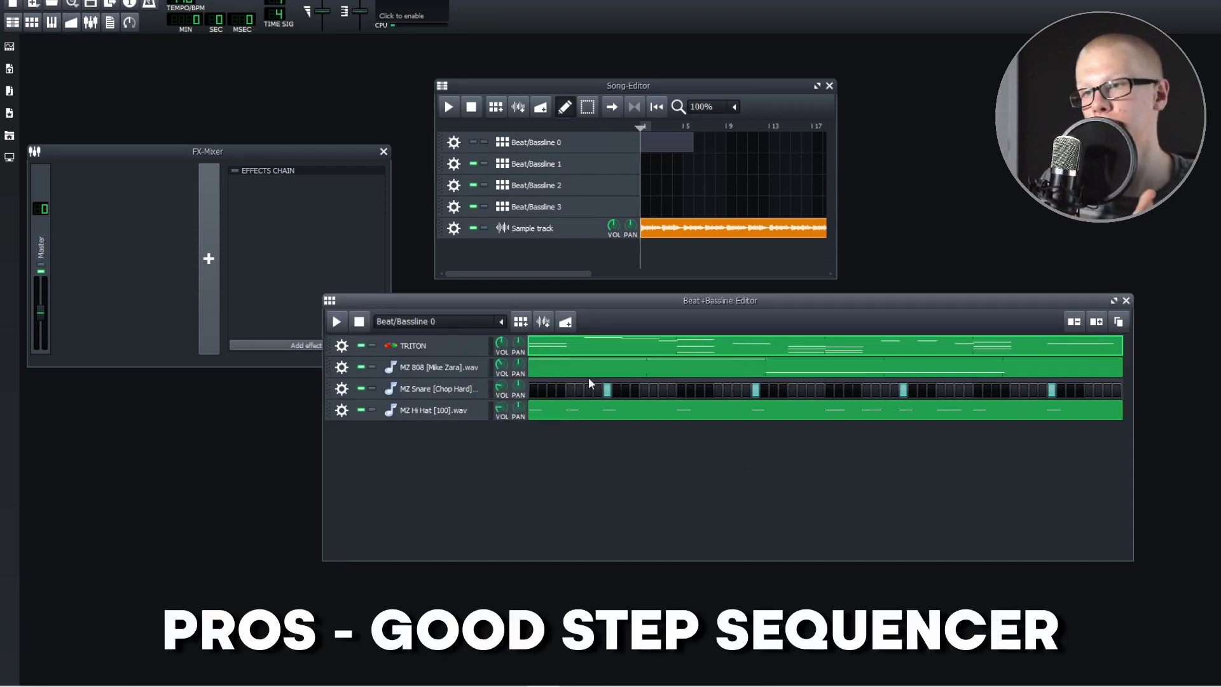
pyautogui.click(438, 367)
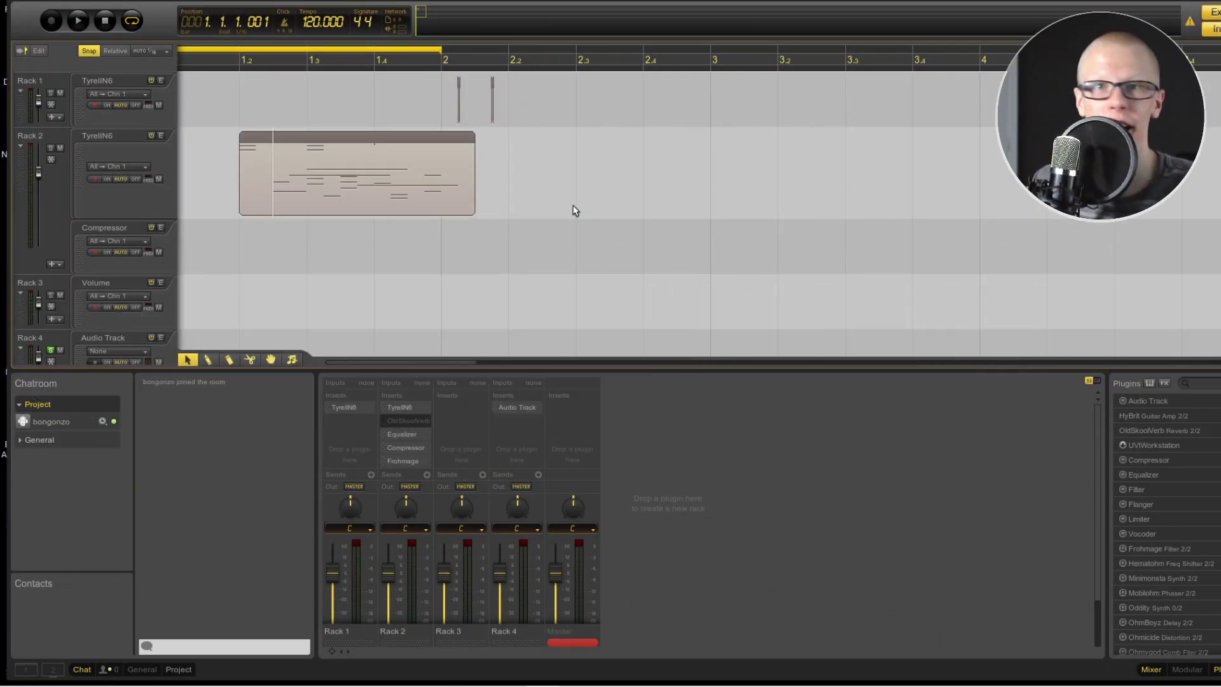
pyautogui.moveTo(409, 169)
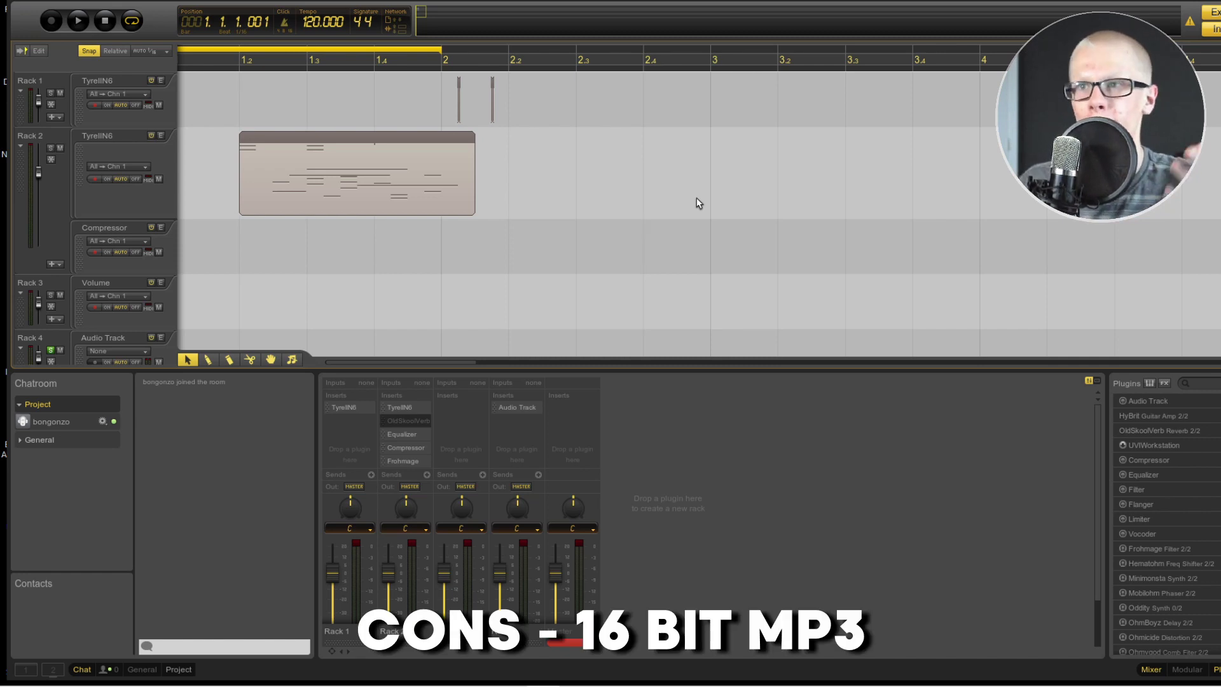
# - Open Rack 2's MIDI pattern, drag its long note higher and later, then select a shorter note
pyautogui.doubleClick(391, 193)
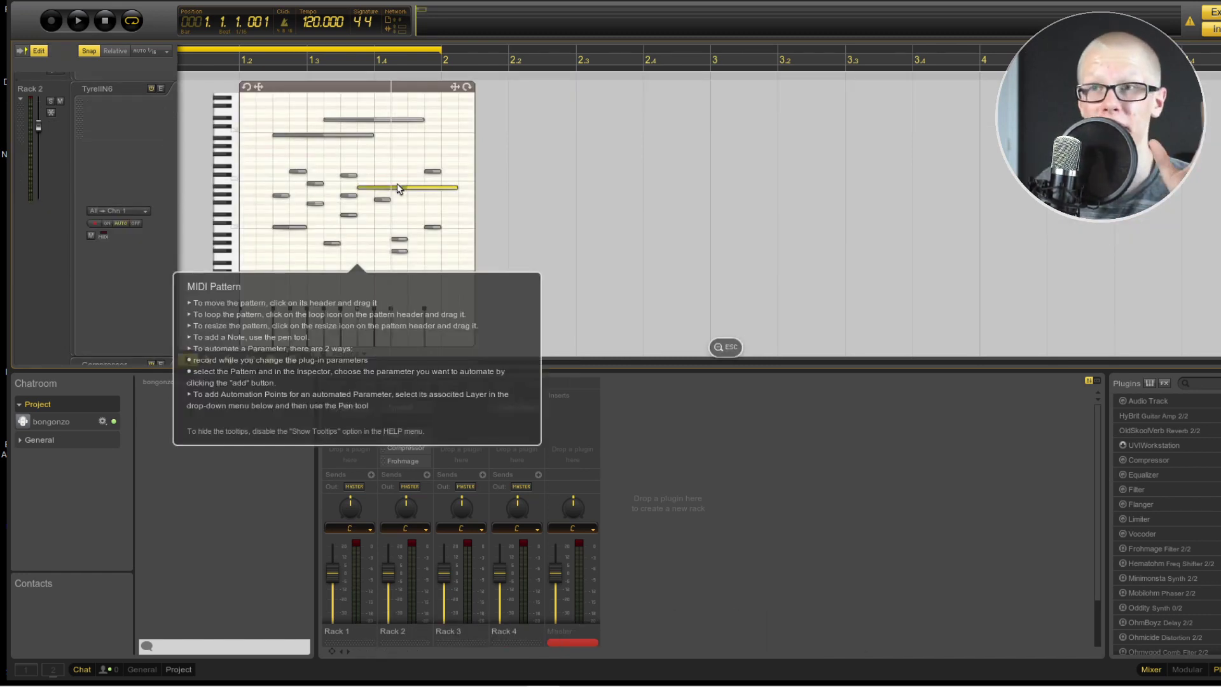
pyautogui.moveTo(403, 192); pyautogui.dragTo(419, 152)
pyautogui.click(429, 172)
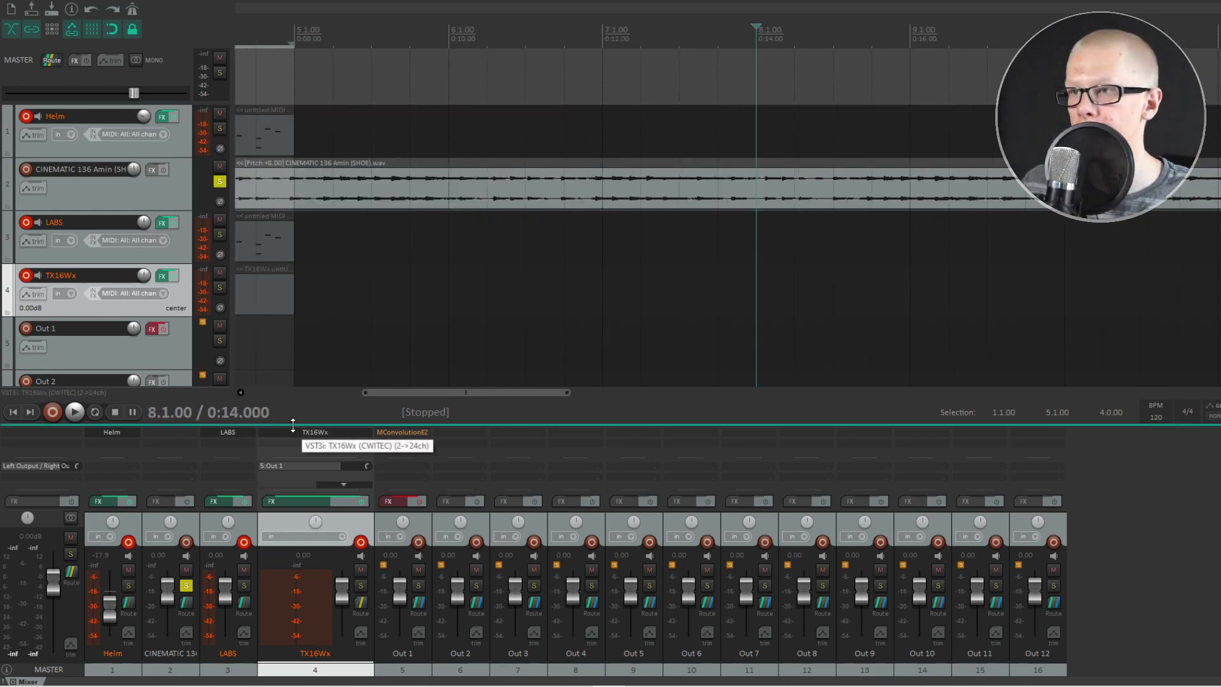
# - Shrink the Mixer docker, zoom the timeline in and out, then enlarge the mixer strips again
pyautogui.moveTo(294, 425); pyautogui.dragTo(298, 484)
pyautogui.scroll(-4, 471, 461)
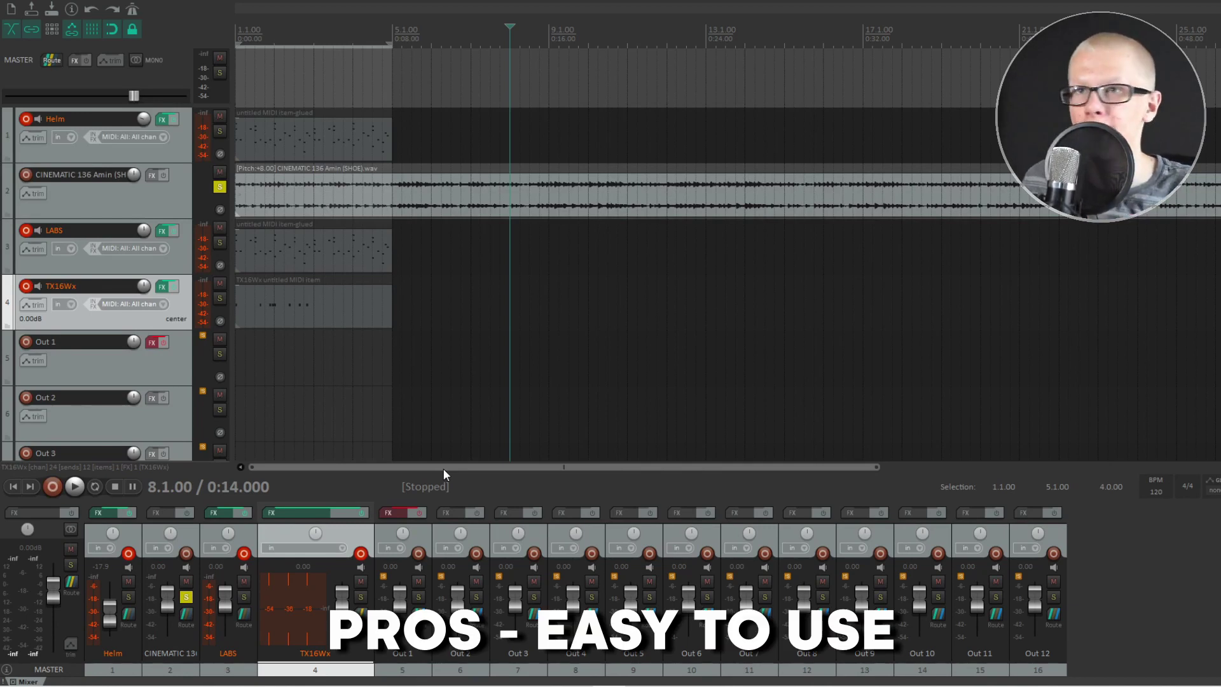
pyautogui.scroll(-5, 360, 341)
pyautogui.scroll(6, 360, 341)
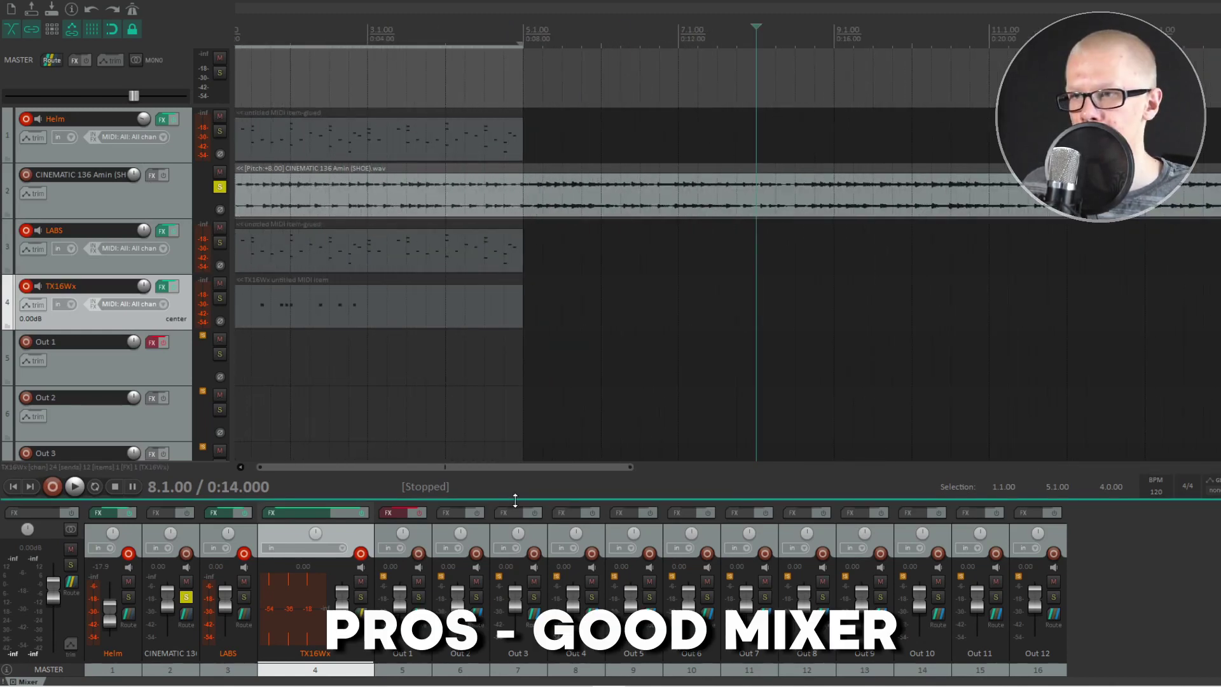
pyautogui.moveTo(445, 473); pyautogui.dragTo(445, 227)
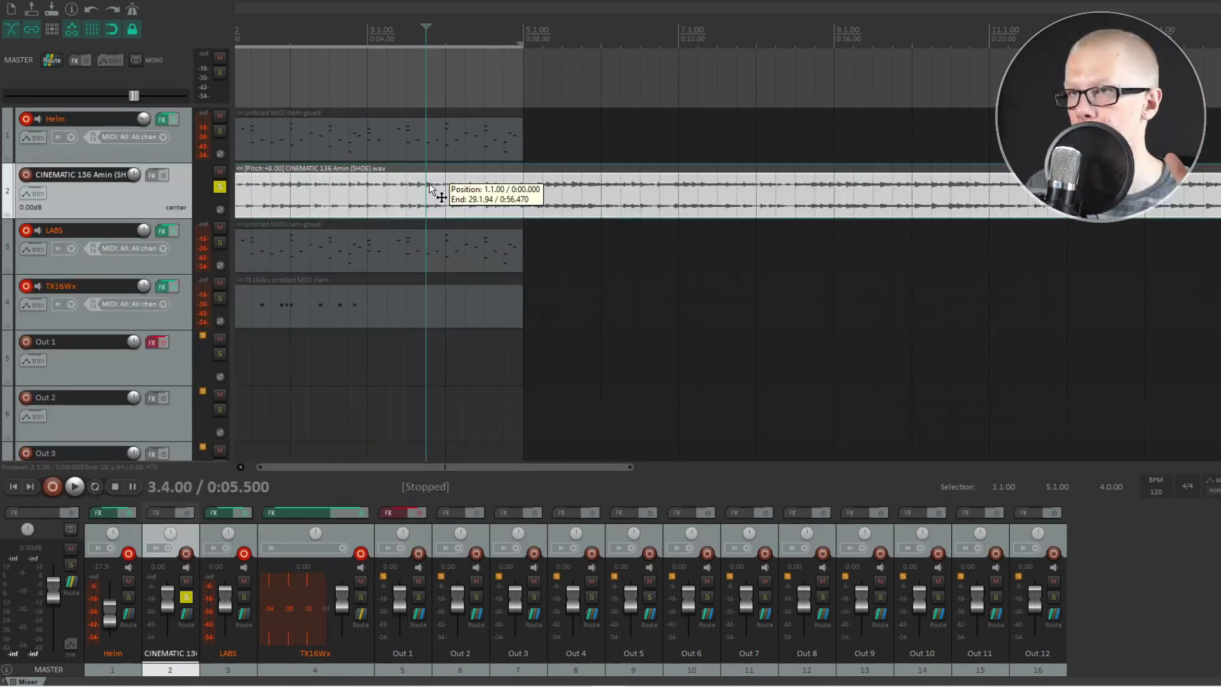
# - Open the CINEMATIC item's properties, set pitch adjust to 0, and play it from the start
pyautogui.doubleClick(430, 188)
pyautogui.doubleClick(740, 302)
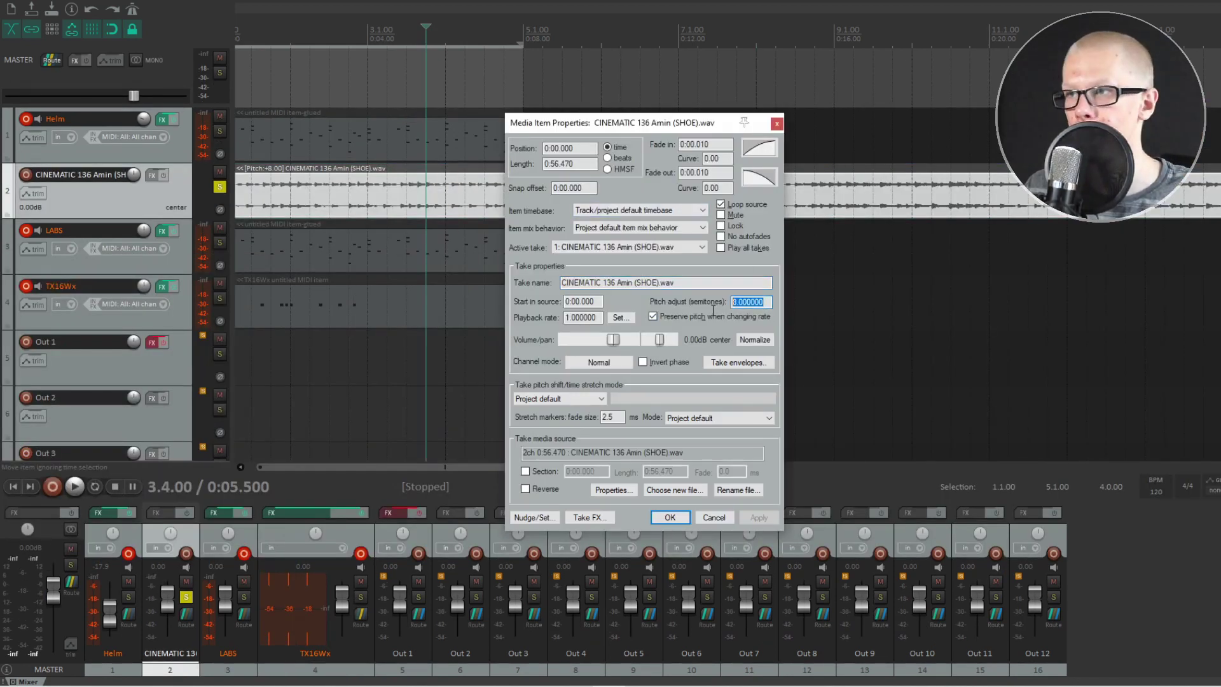
pyautogui.write('0')
pyautogui.click(758, 516)
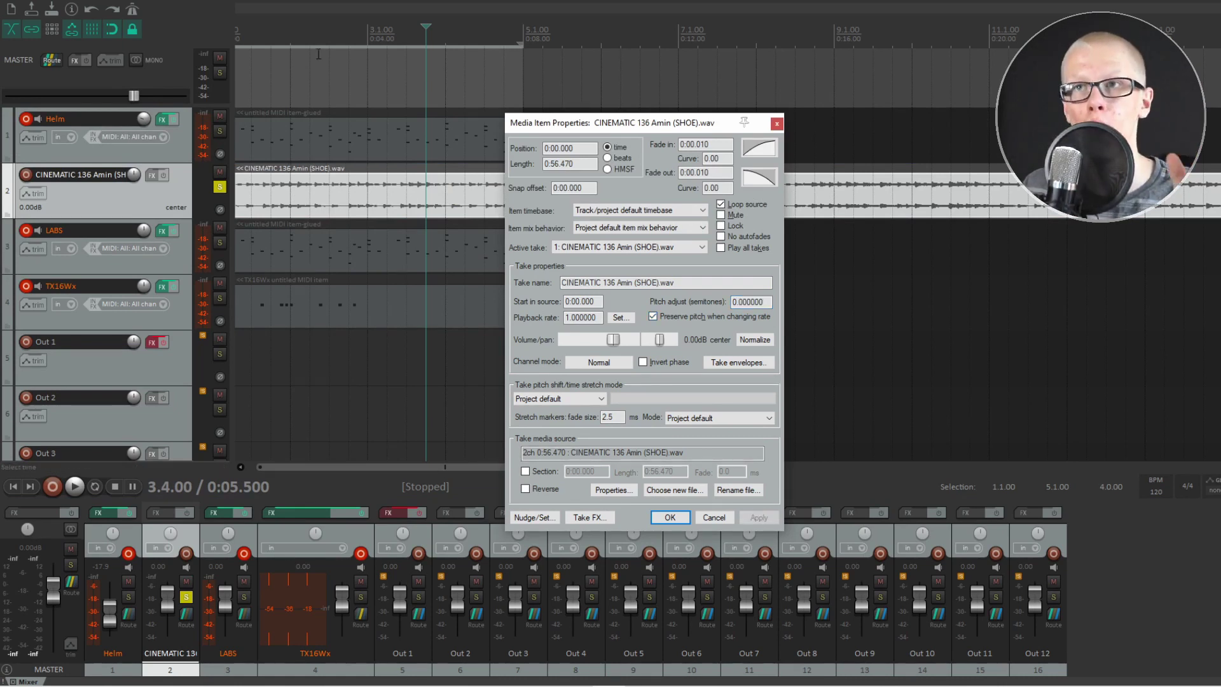
pyautogui.click(240, 38)
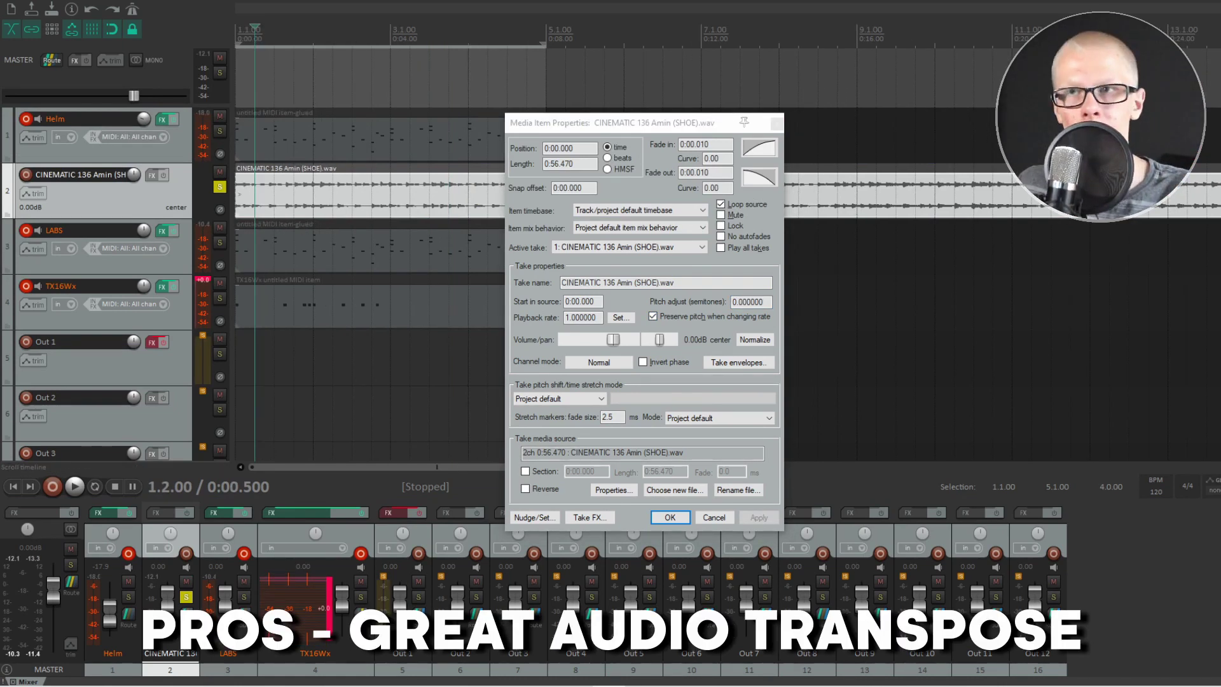
pyautogui.press('space')
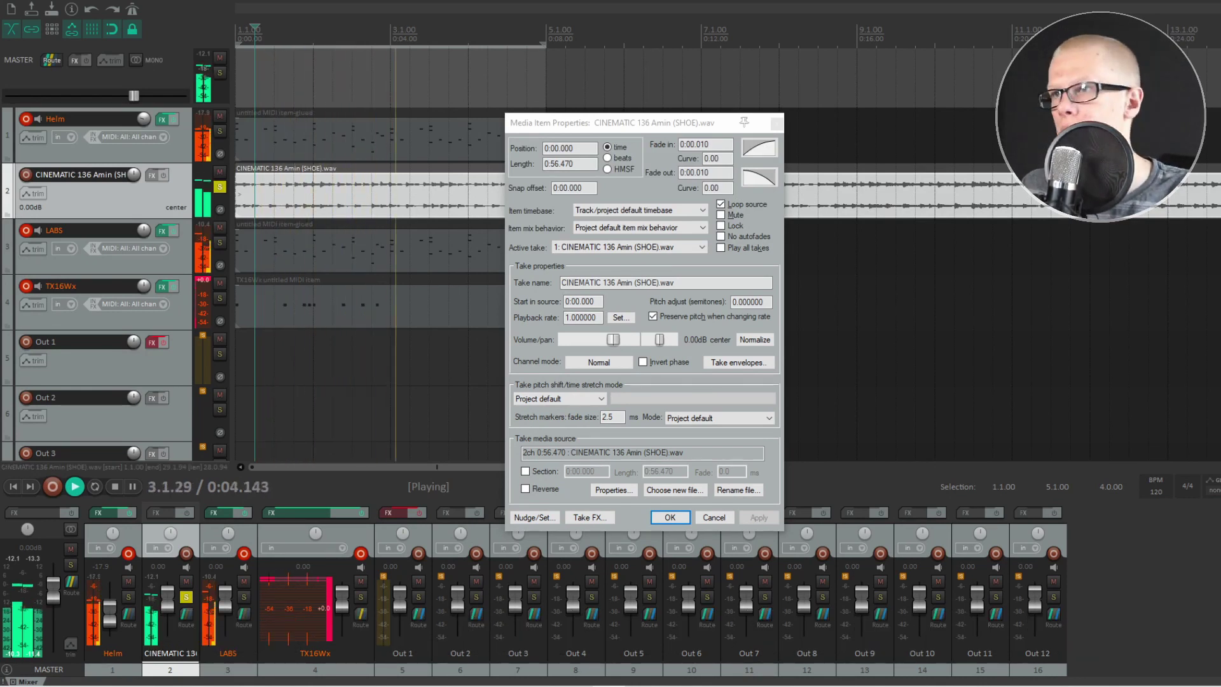
pyautogui.press('space')
# - Transpose the item by +8 semitones and play it back
pyautogui.doubleClick(750, 301)
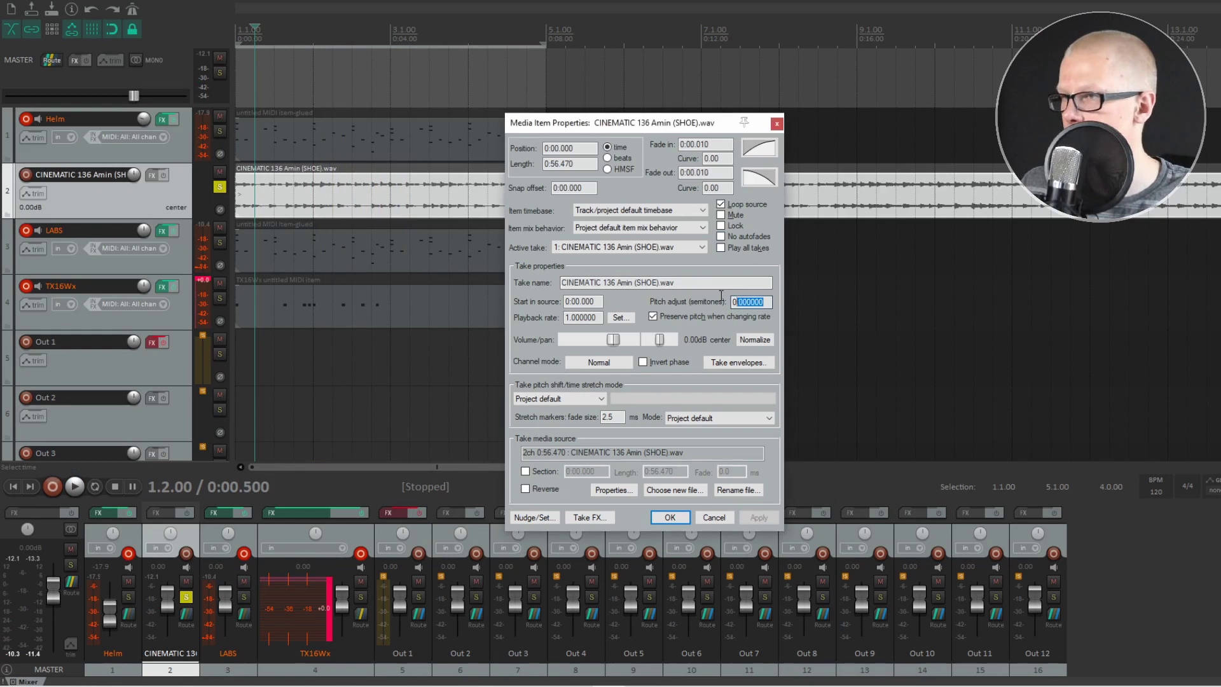
pyautogui.write('8')
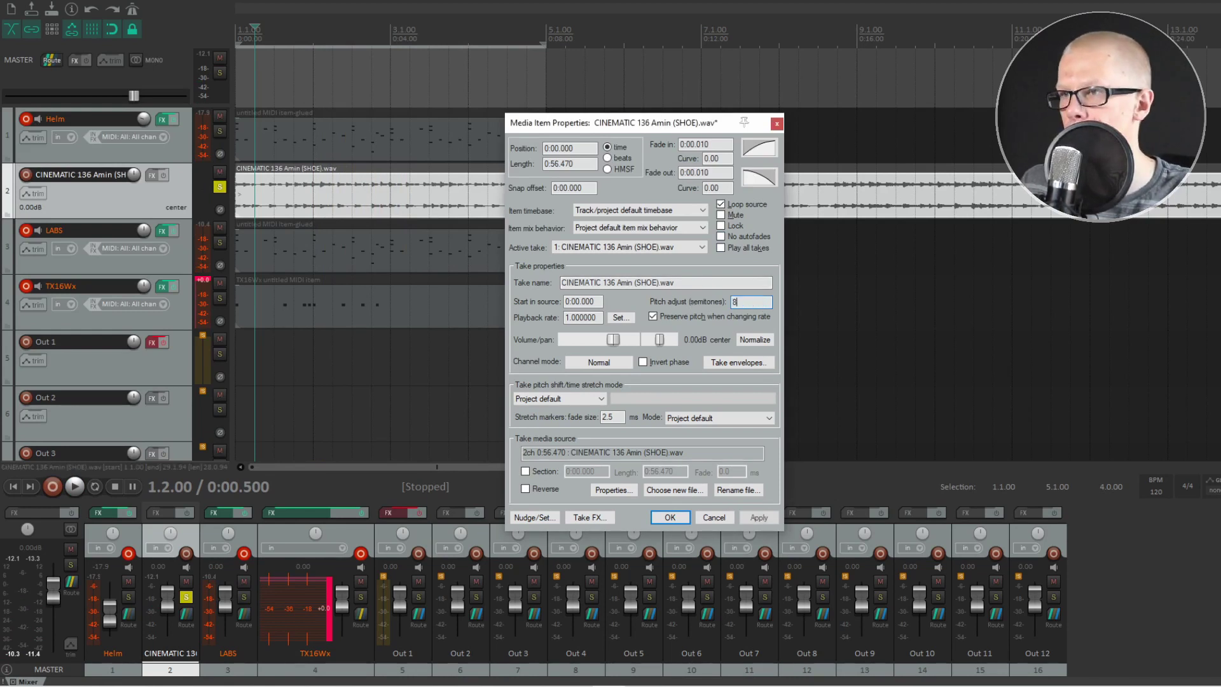
pyautogui.click(758, 517)
pyautogui.press('space')
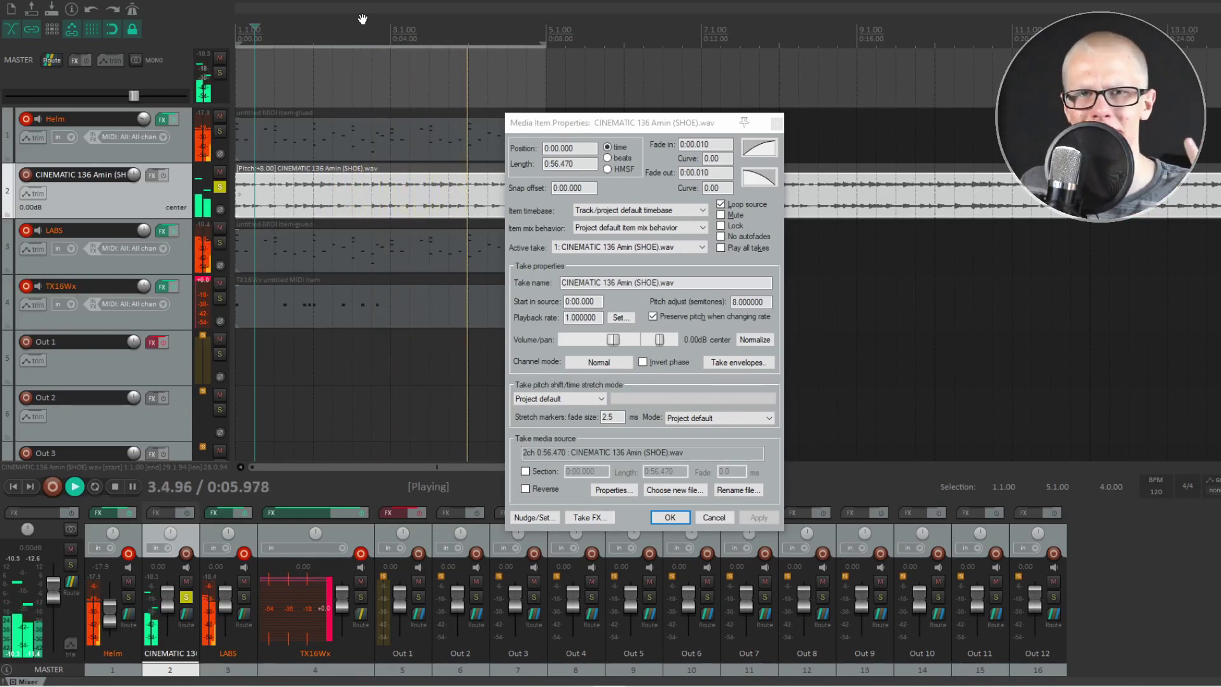
pyautogui.press('space')
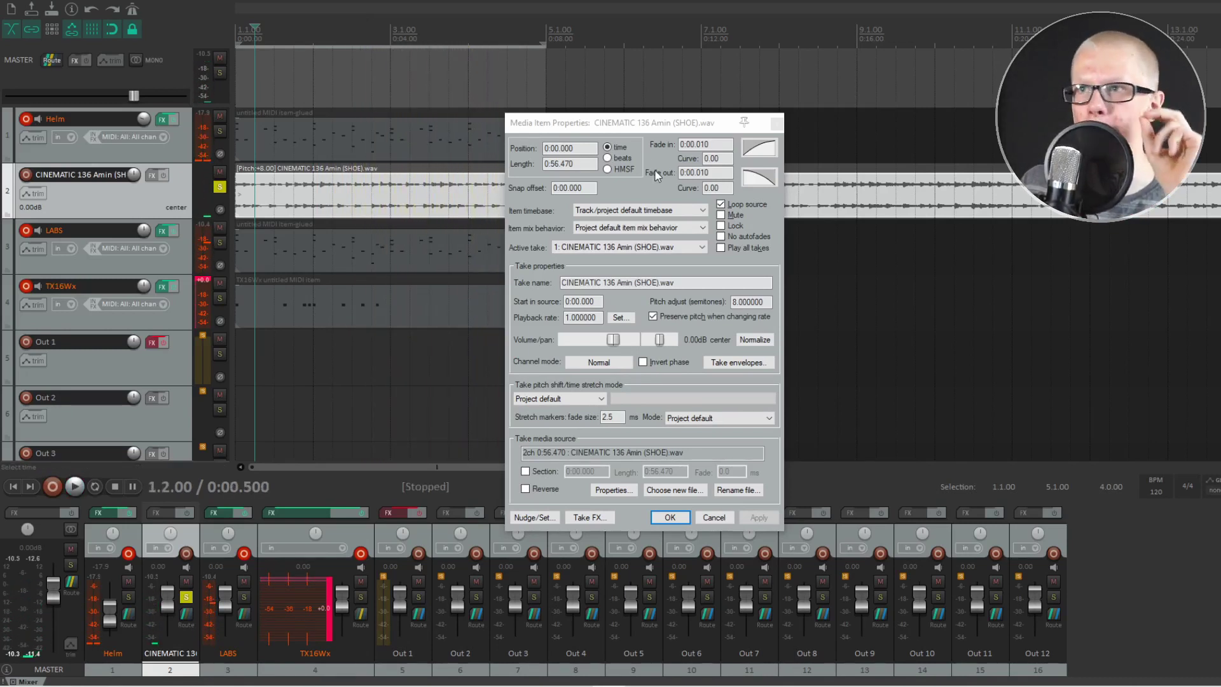
# - Raise the pitch adjust to +12 semitones and listen to the octave-up loop
pyautogui.doubleClick(750, 302)
pyautogui.write('12')
pyautogui.click(759, 517)
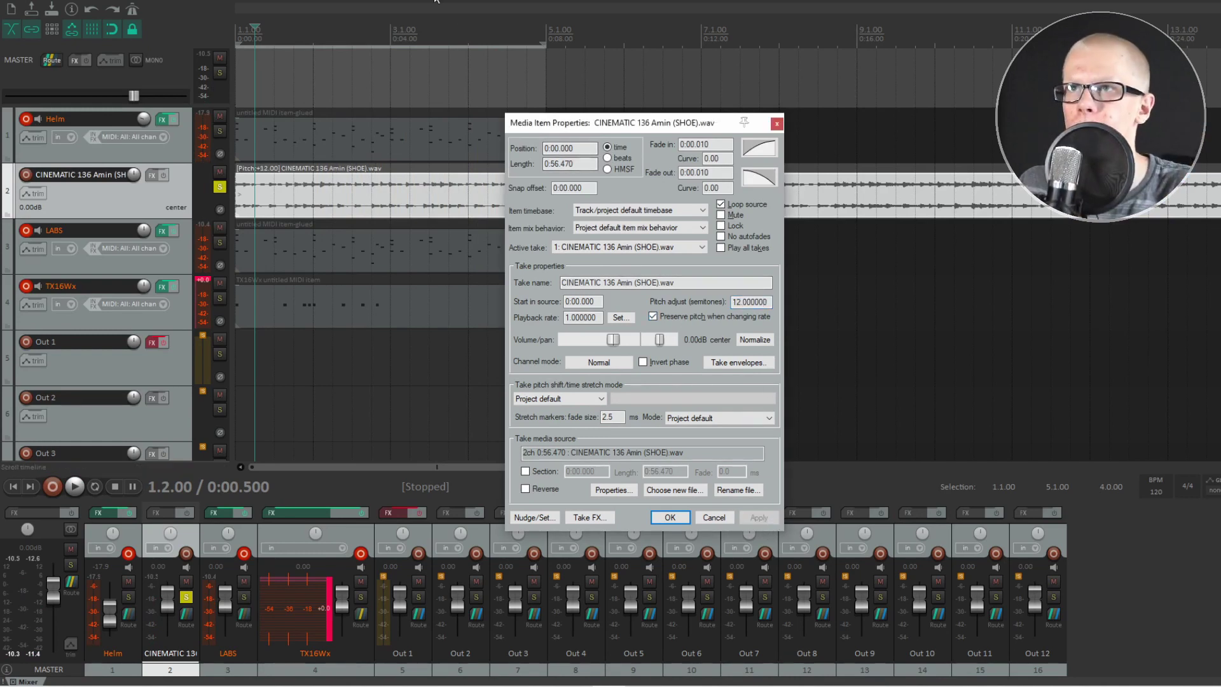
pyautogui.press('space')
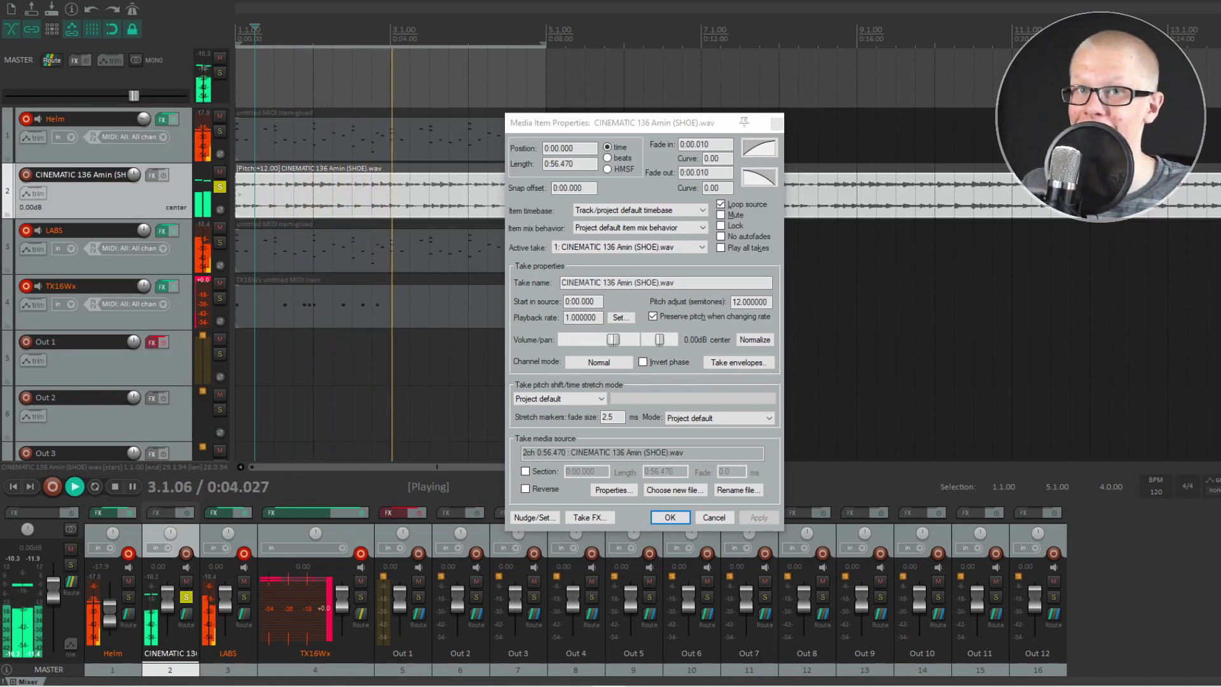
pyautogui.press('space')
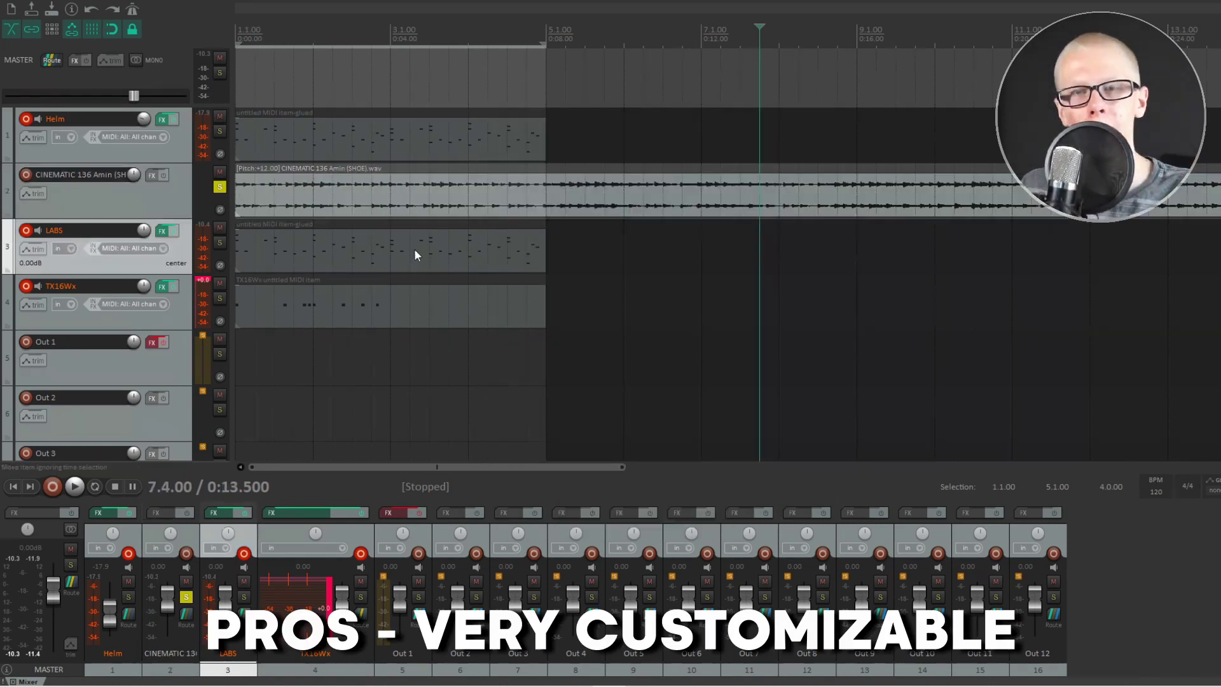
# - Zoom the arrange view out, select the Helm MIDI item on track 1, and zoom back in
pyautogui.scroll(-2, 448, 268)
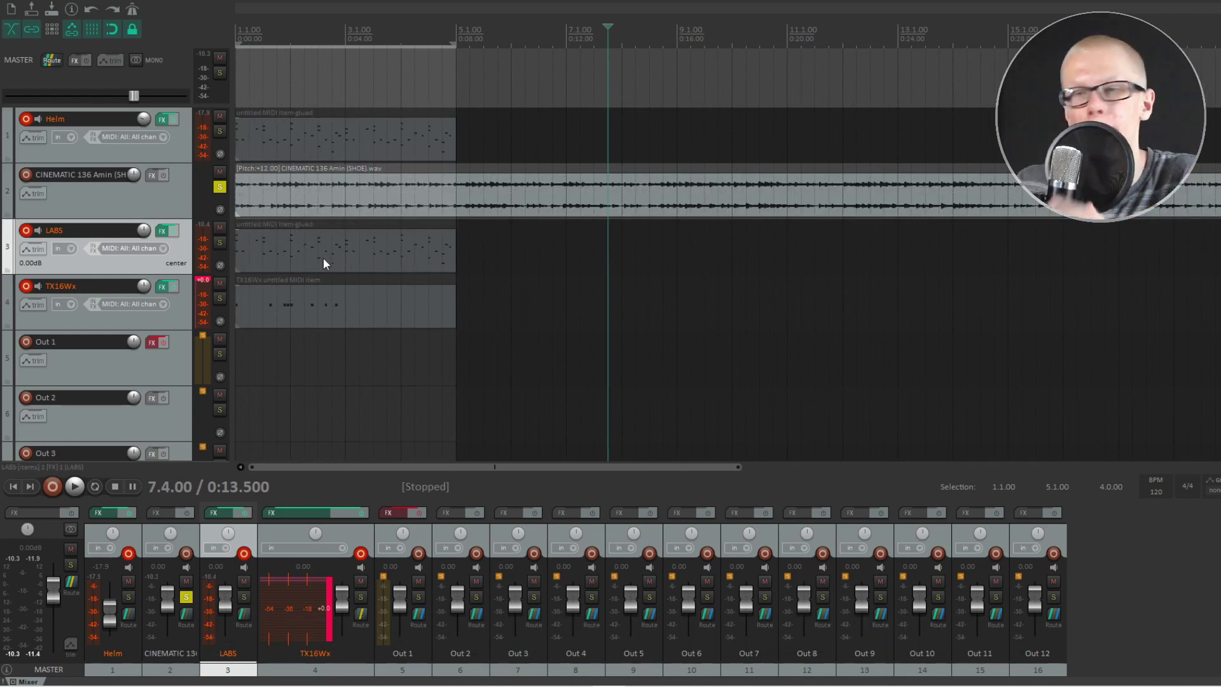
pyautogui.click(347, 137)
pyautogui.scroll(3, 283, 246)
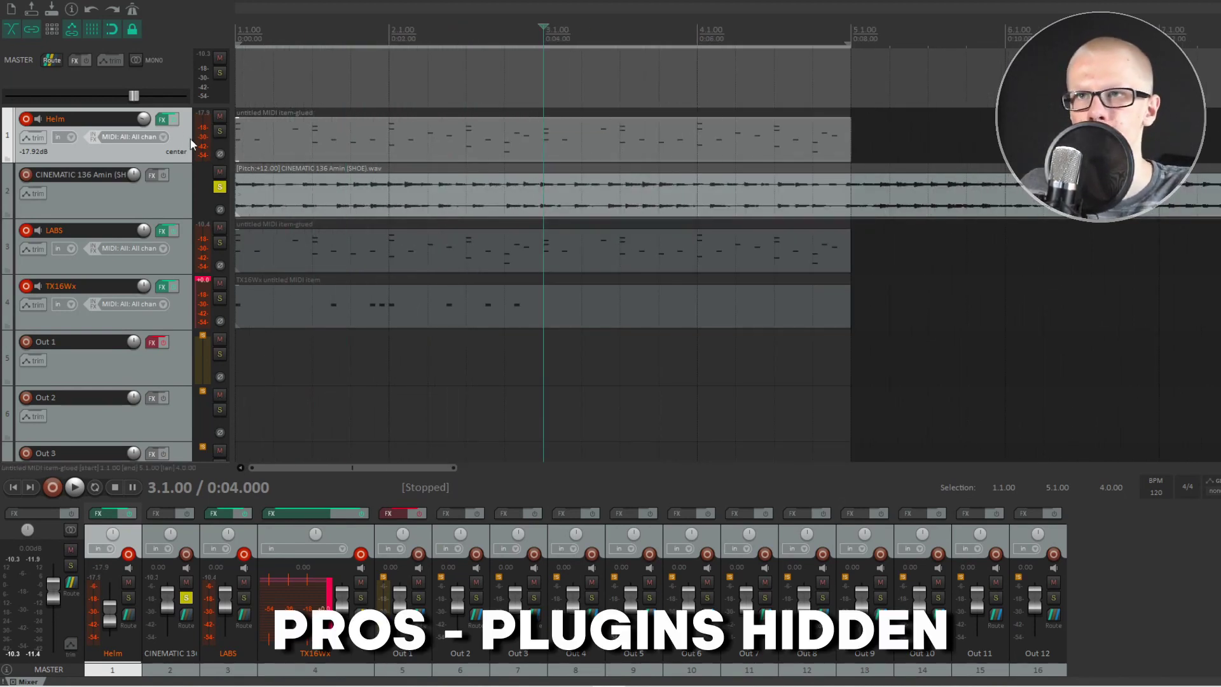
pyautogui.click(160, 122)
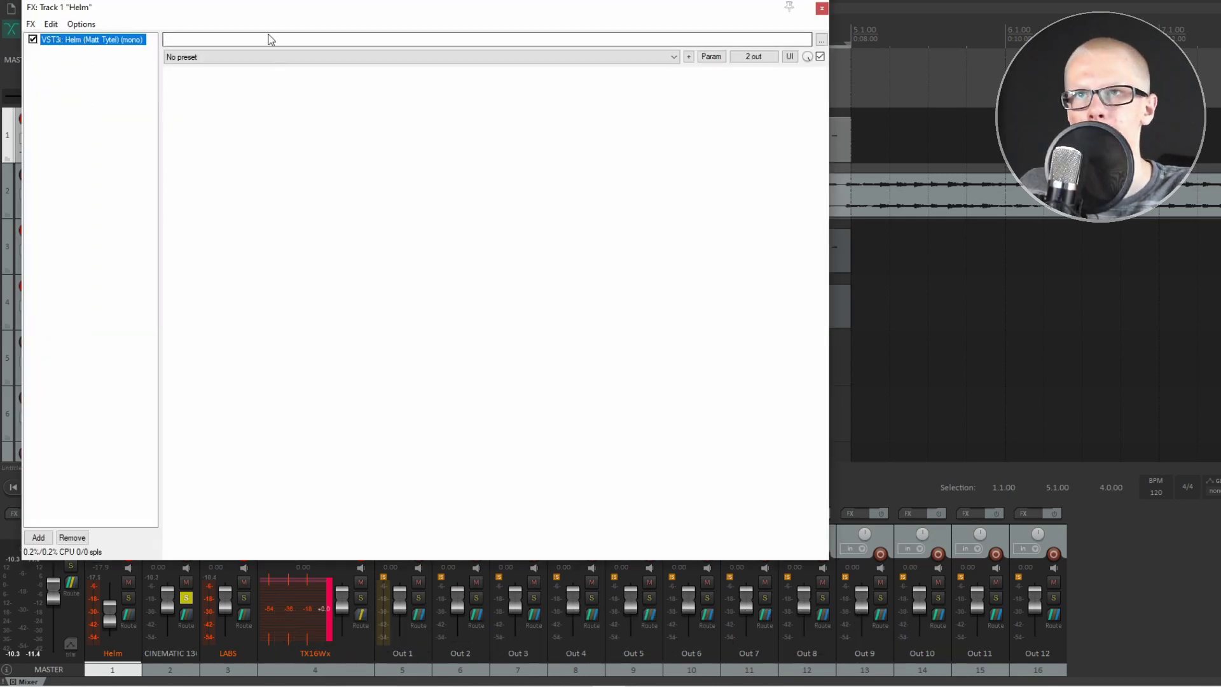
pyautogui.press('Escape')
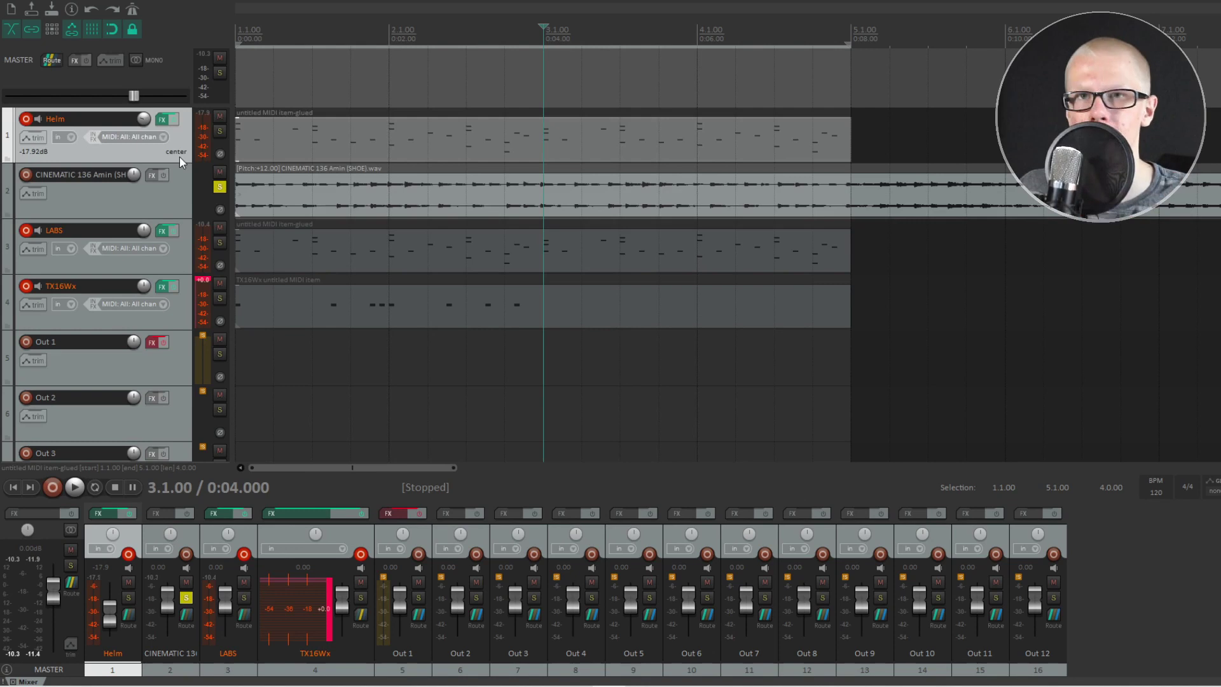
pyautogui.click(419, 326)
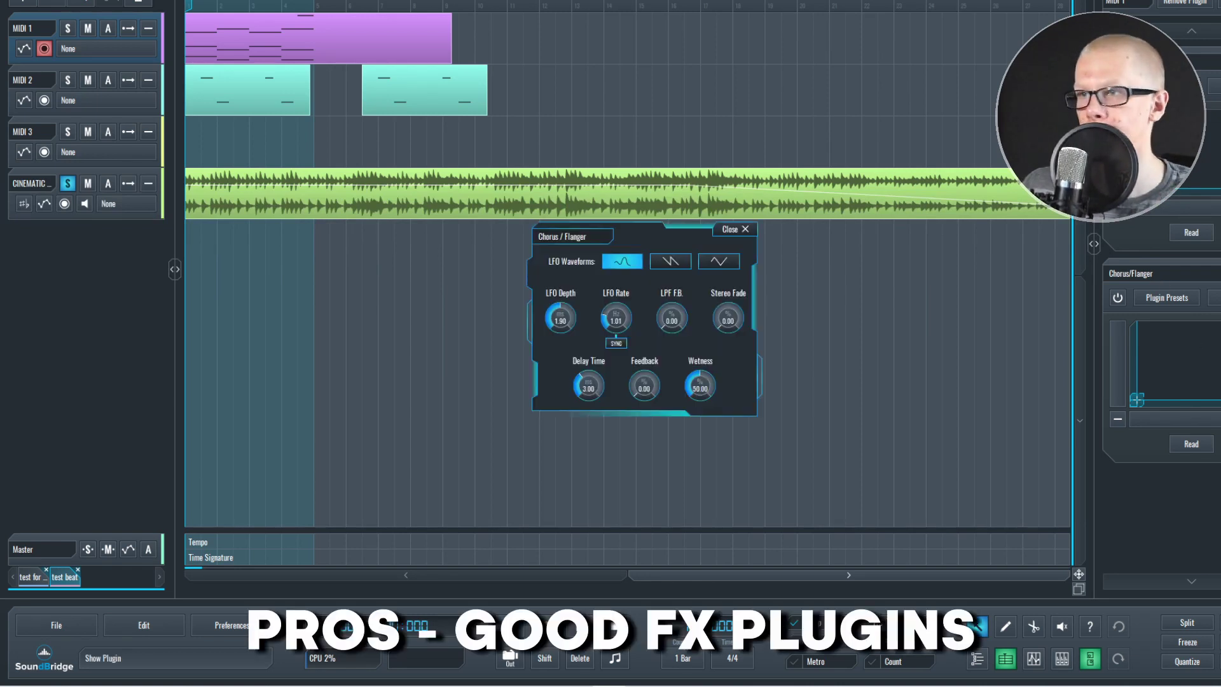
pyautogui.moveTo(646, 239); pyautogui.dragTo(658, 234)
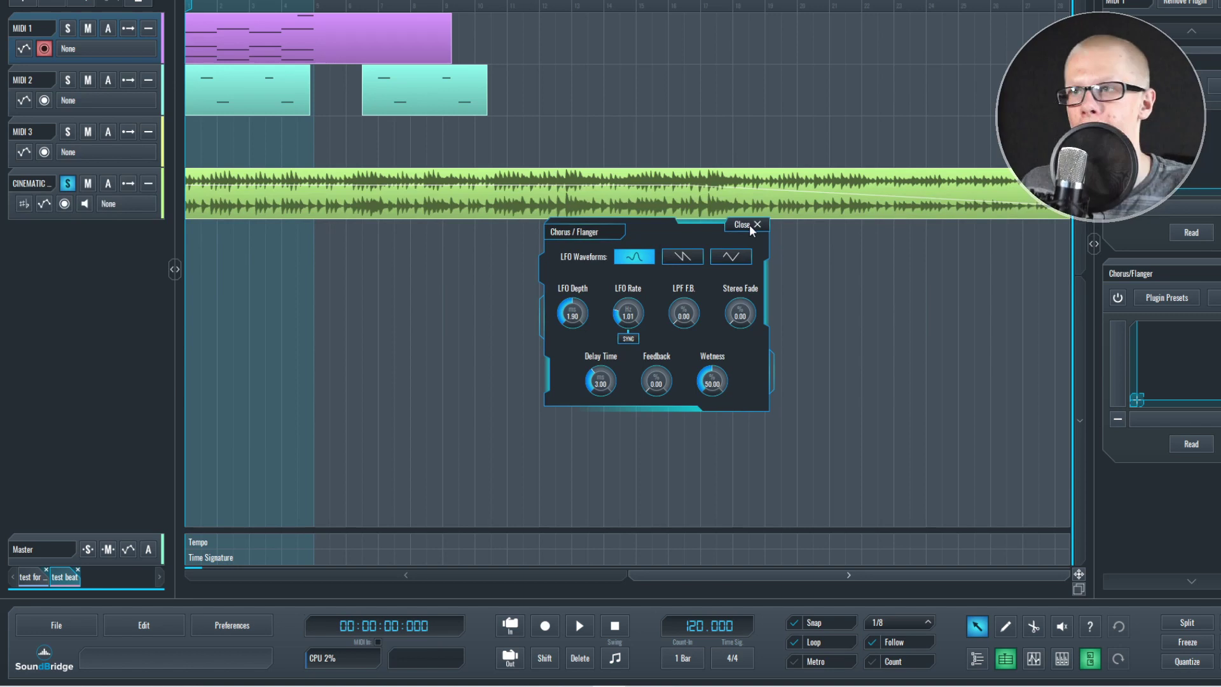
# - Close the Chorus/Flanger window, open the CINEMATIC clip, reset its pitch to centre and preview it
pyautogui.click(749, 224)
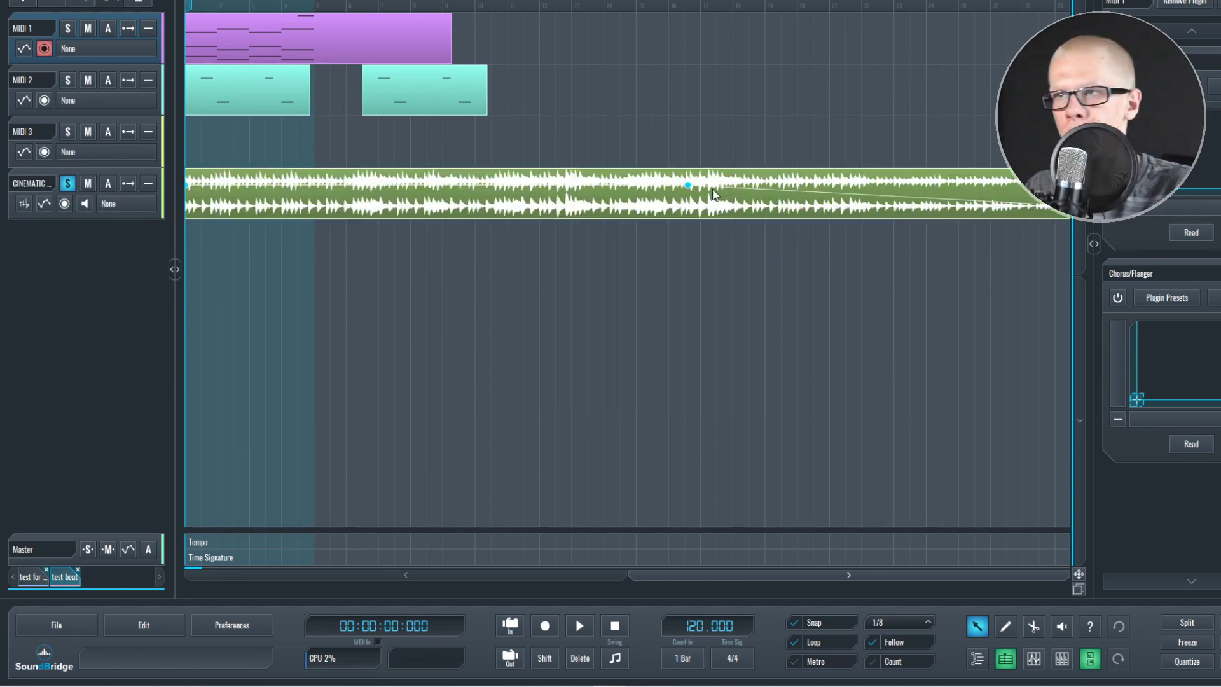
pyautogui.doubleClick(308, 192)
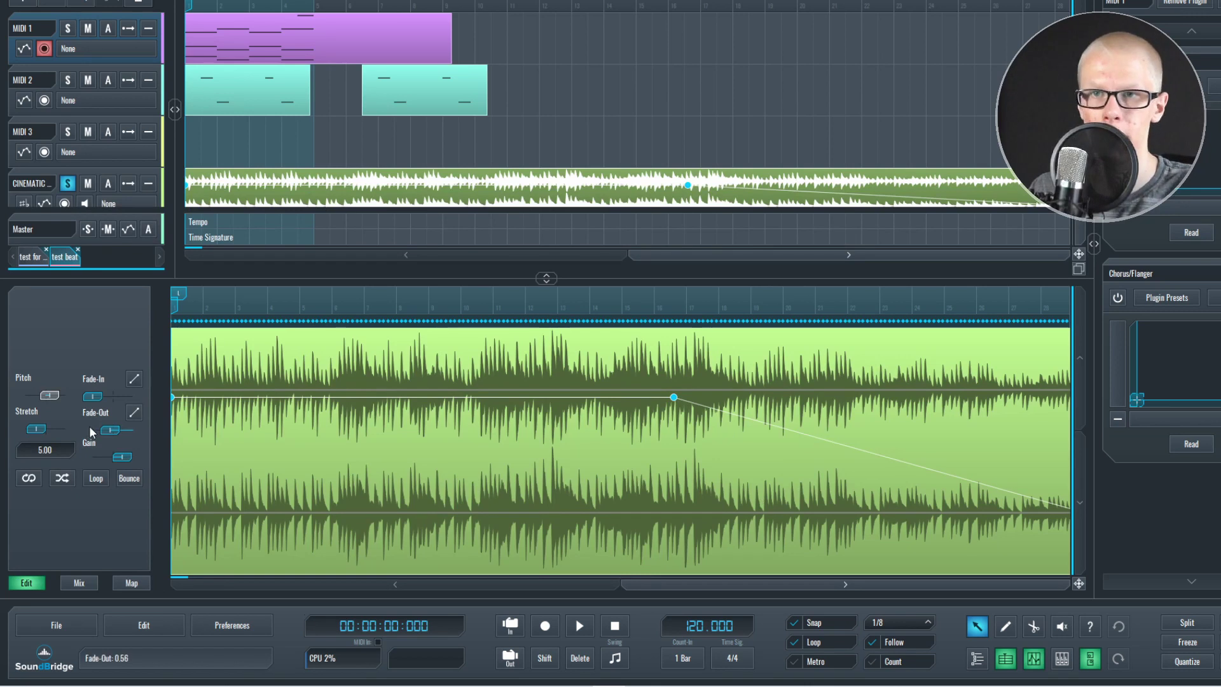
pyautogui.doubleClick(50, 400)
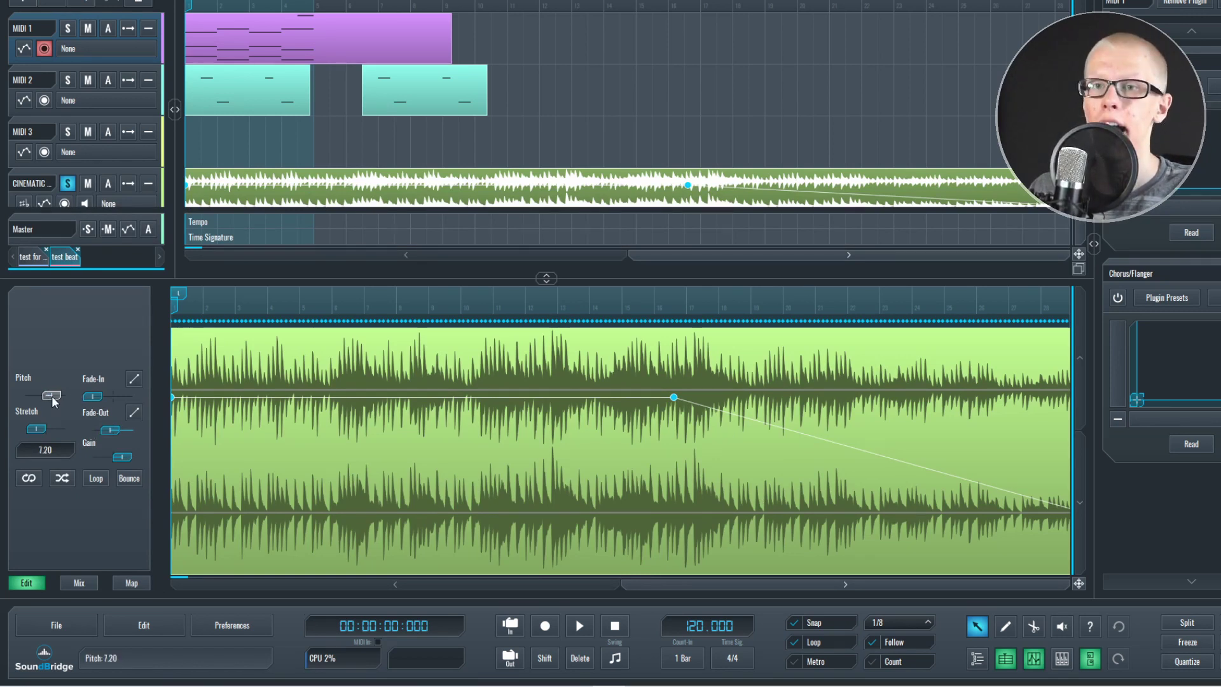
pyautogui.press('space')
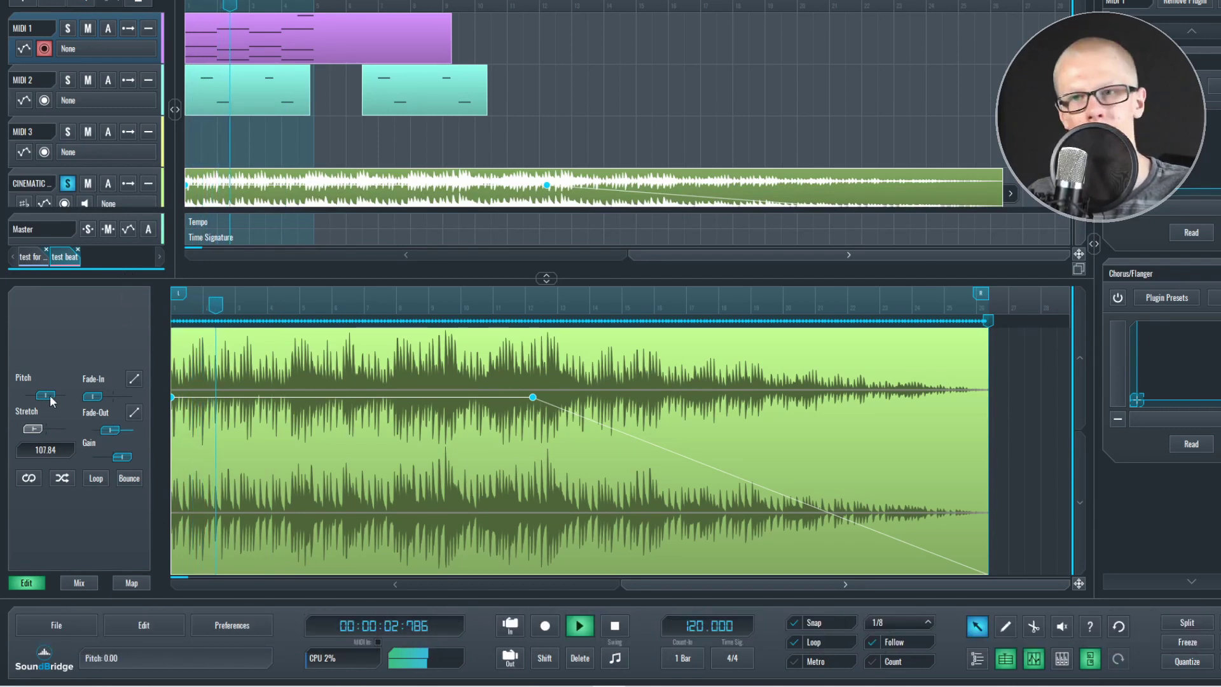
pyautogui.press('space')
# - Raise the clip's pitch to 10.40, preview it, then open the MIDI 1 clip's notes
pyautogui.moveTo(53, 397); pyautogui.dragTo(62, 399)
pyautogui.press('space')
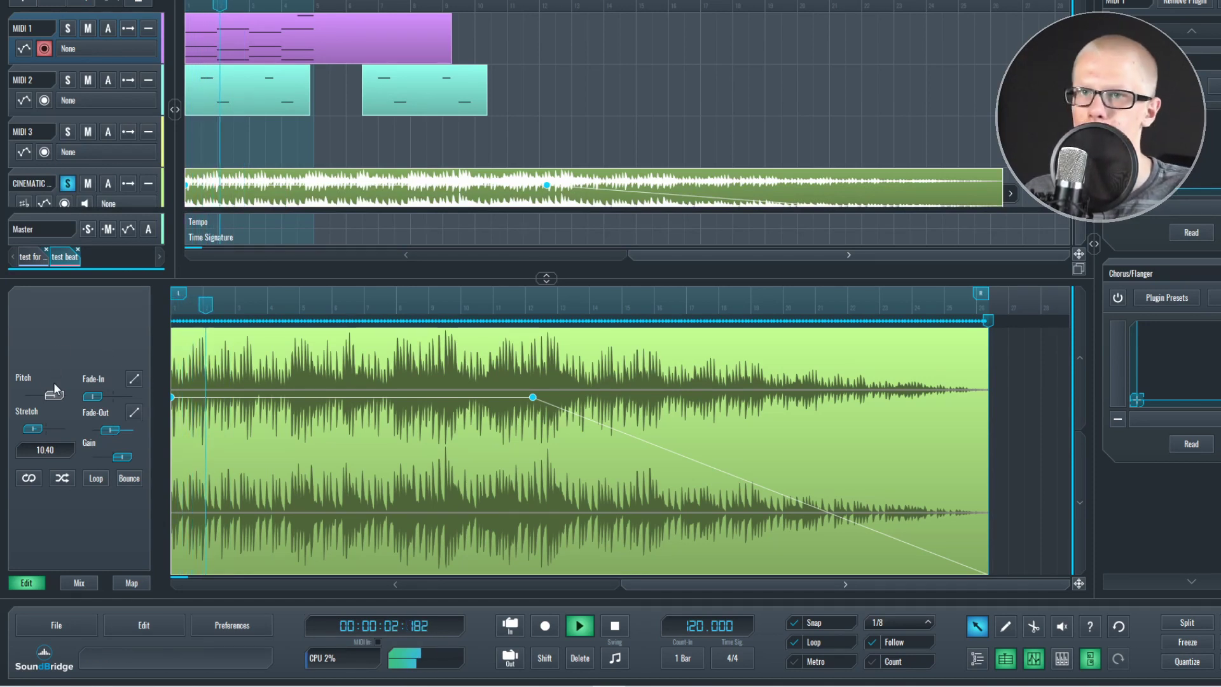
pyautogui.scroll(4, 60, 375)
pyautogui.press('space')
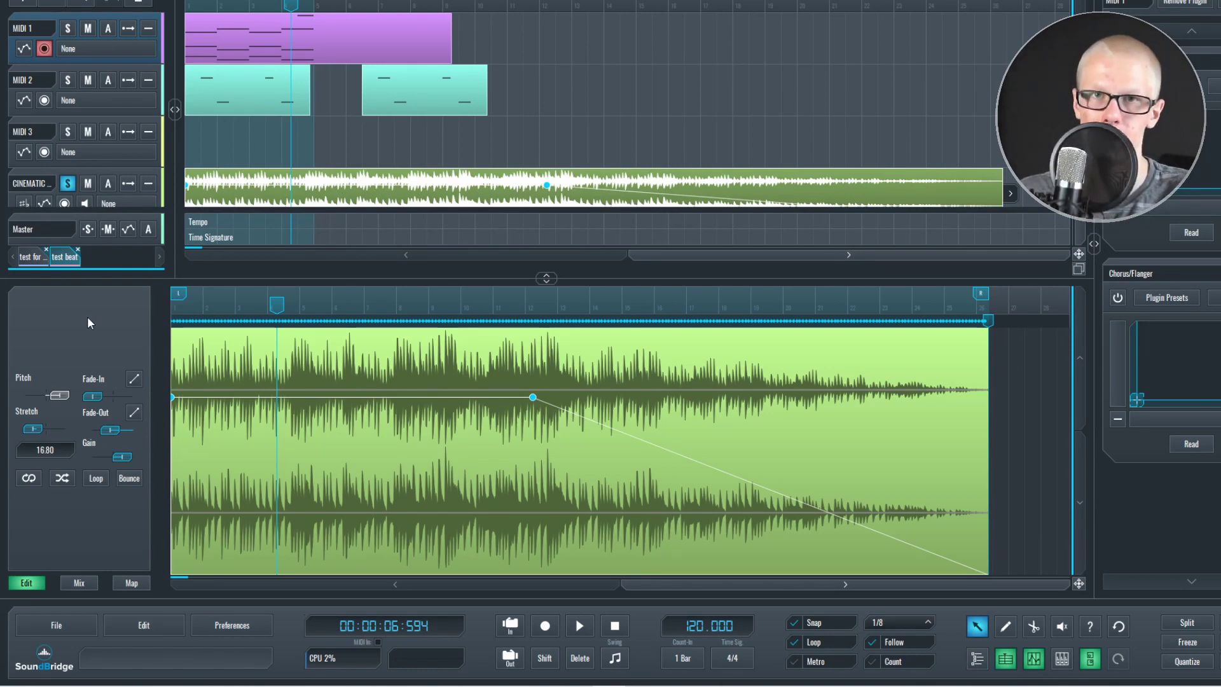
pyautogui.click(318, 39)
# - Enlarge the note editor, select all notes, and try halving and doubling their lengths
pyautogui.moveTo(546, 278); pyautogui.dragTo(546, 128)
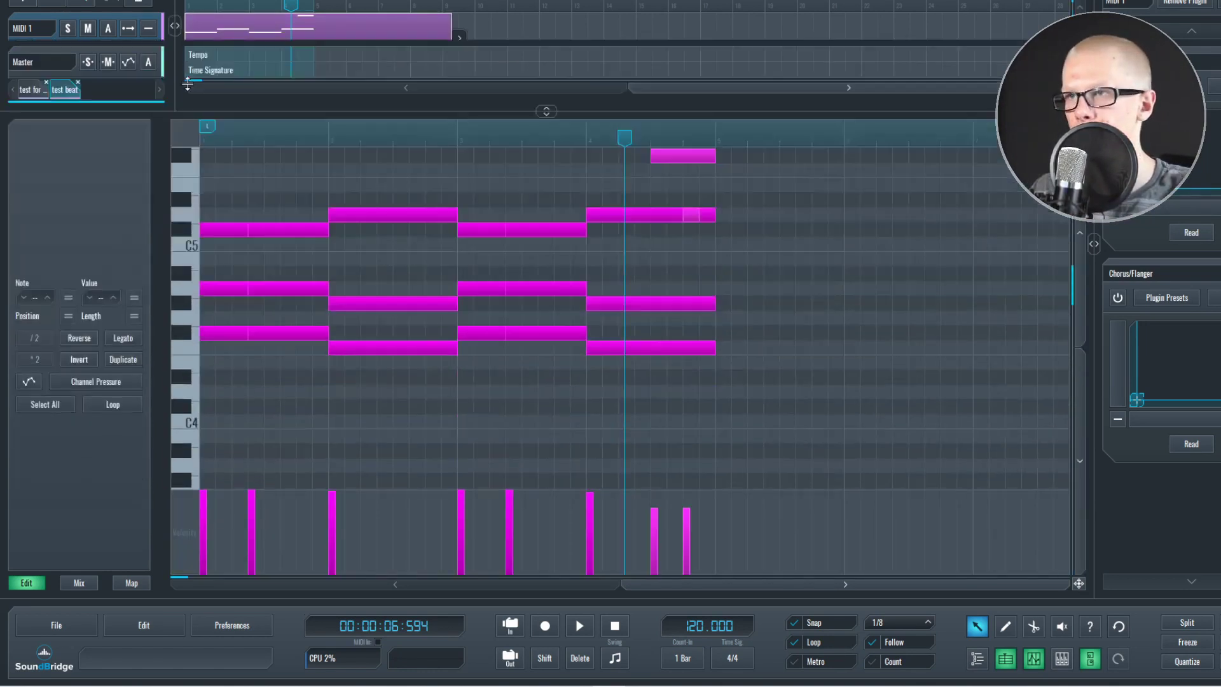
pyautogui.scroll(-1, 476, 342)
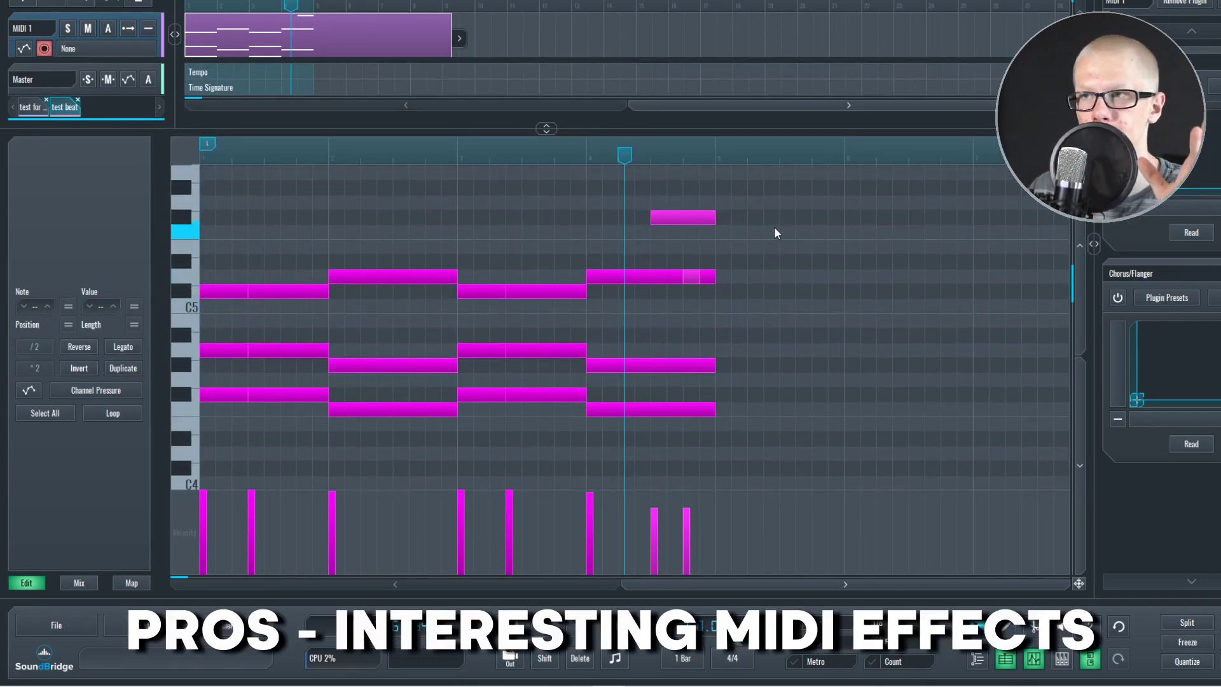
pyautogui.moveTo(763, 194); pyautogui.dragTo(209, 439)
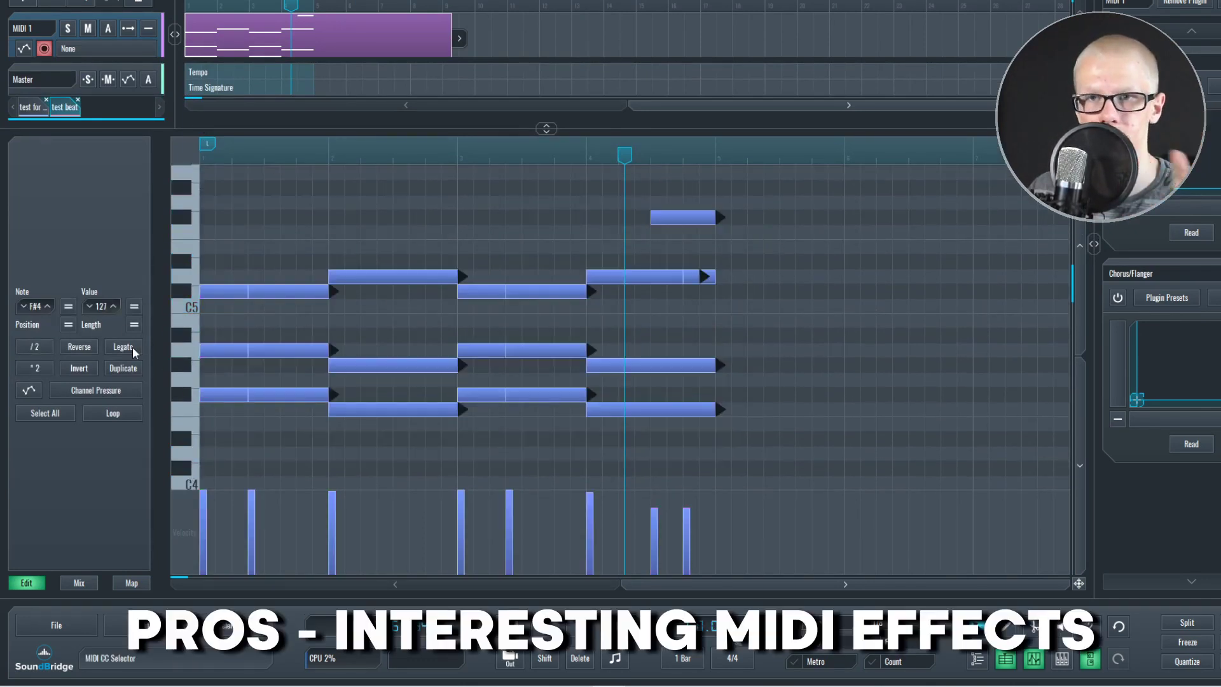
pyautogui.click(35, 347)
pyautogui.click(36, 367)
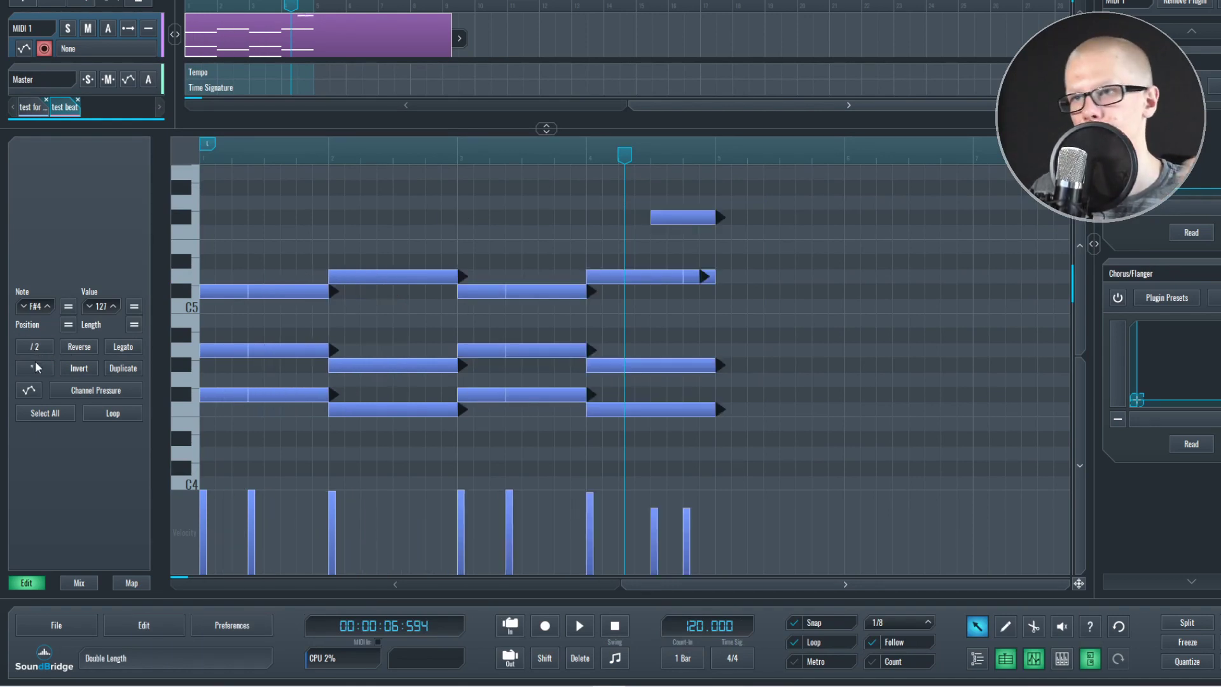
pyautogui.click(36, 367)
pyautogui.click(43, 343)
# - Reverse the notes and back, make them legato, then invert and restore their pitches twice
pyautogui.click(79, 346)
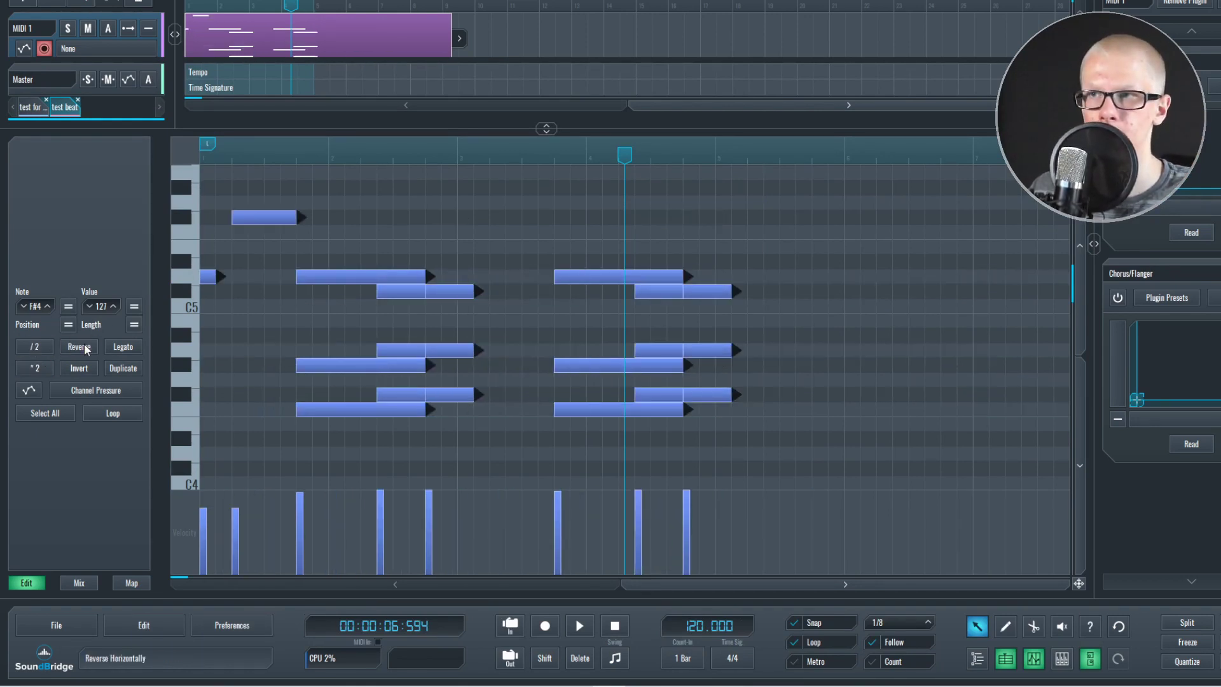
pyautogui.click(79, 346)
pyautogui.click(122, 347)
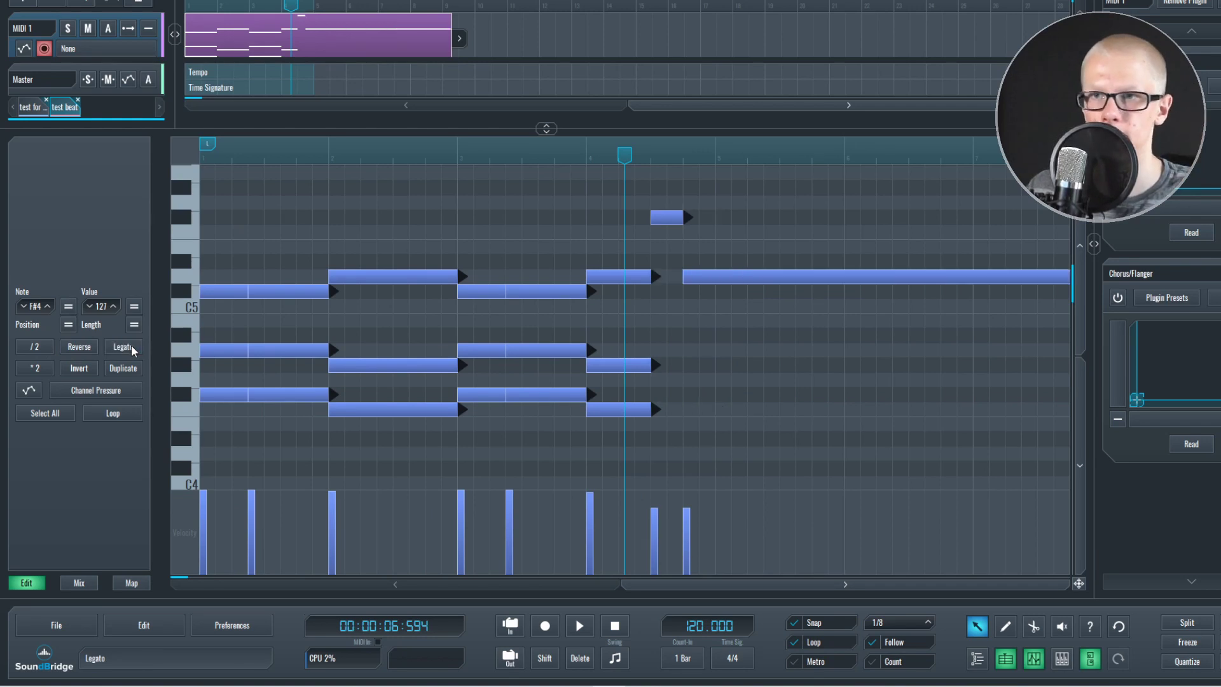
pyautogui.click(78, 368)
pyautogui.click(79, 368)
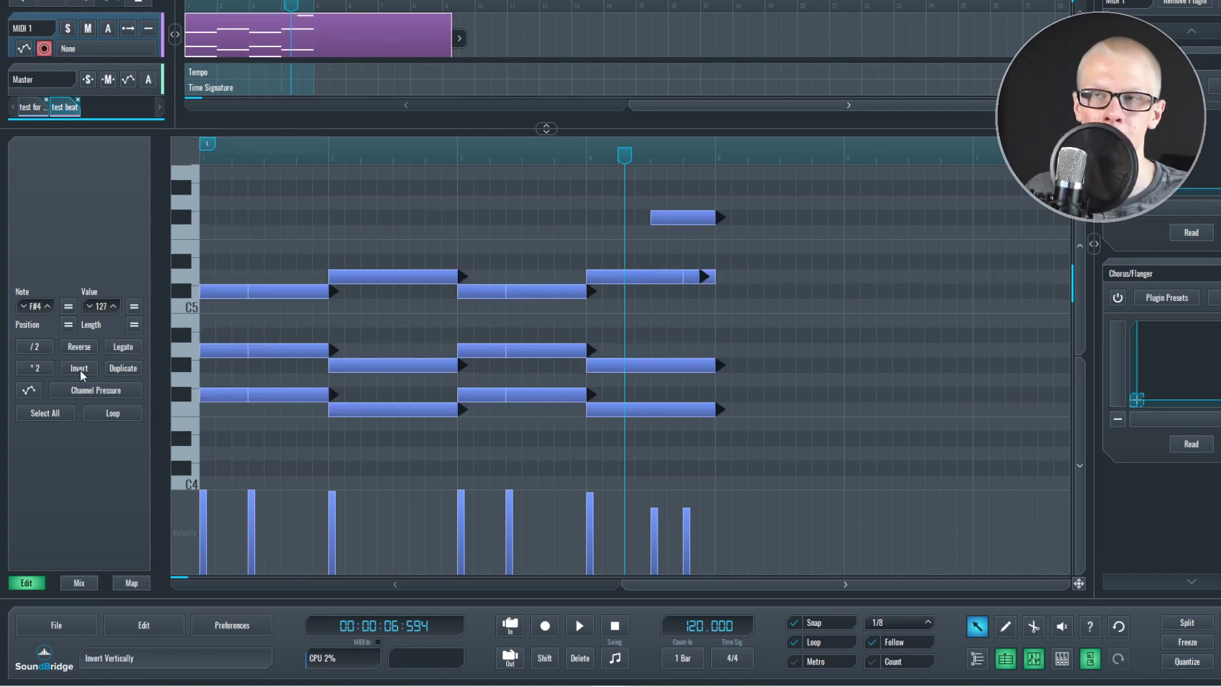
pyautogui.click(81, 374)
pyautogui.click(80, 374)
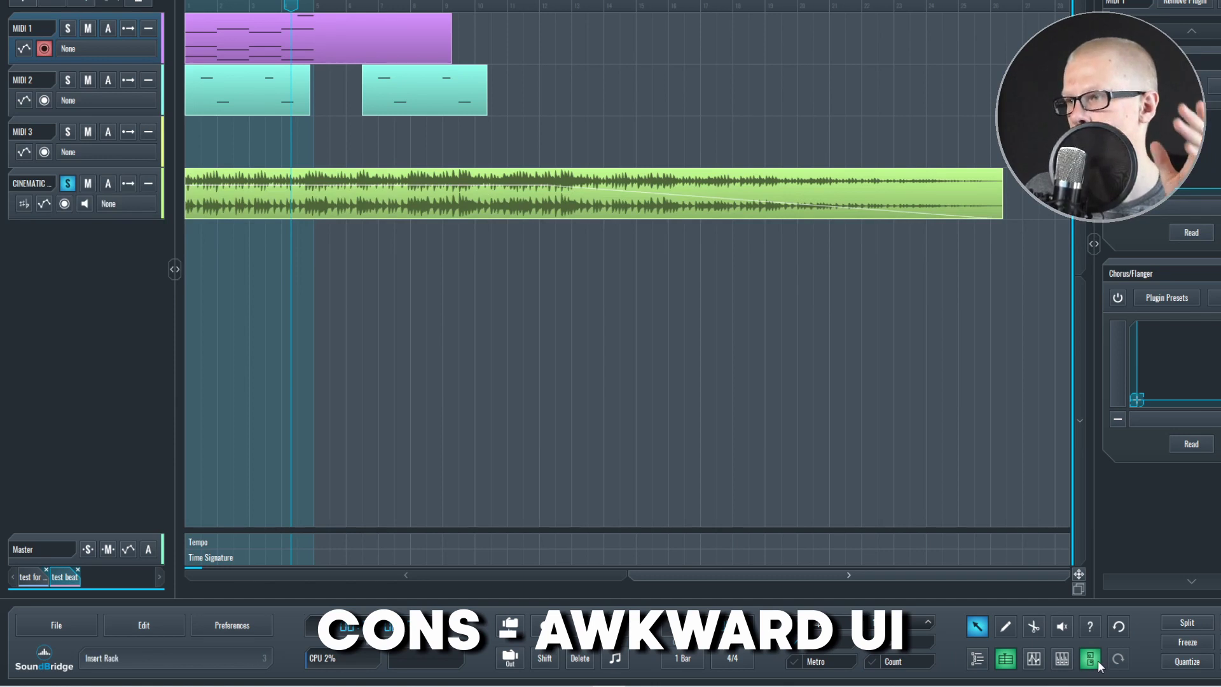
pyautogui.click(1062, 660)
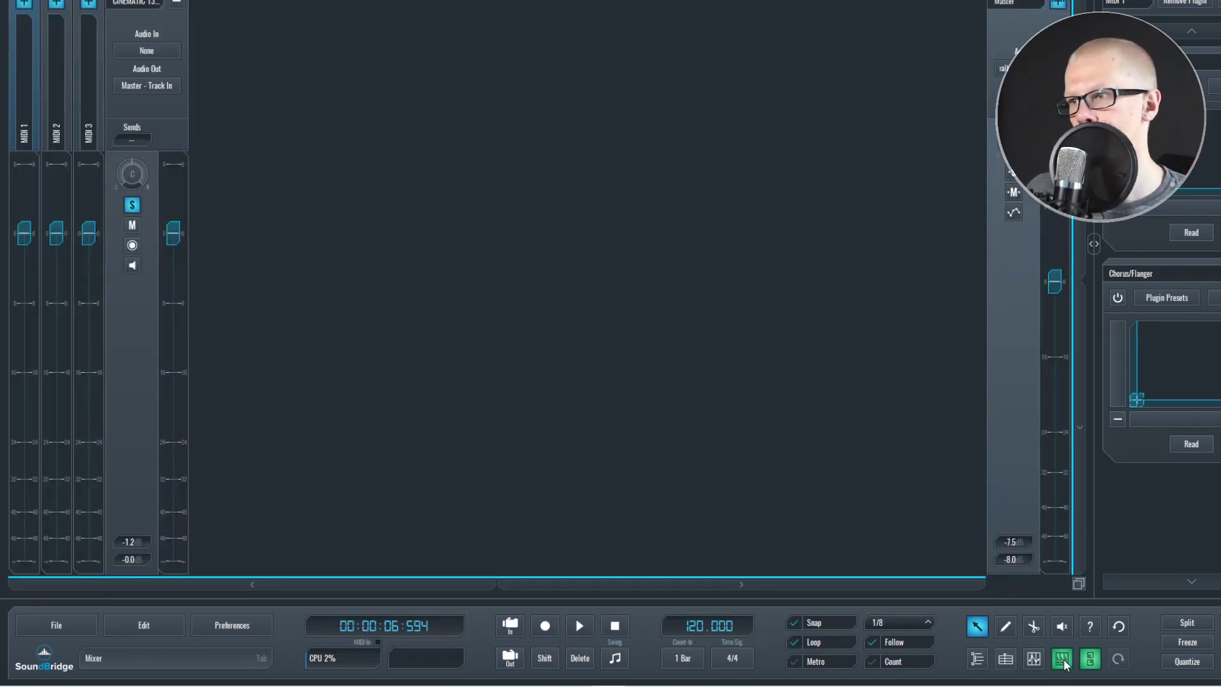
pyautogui.click(1034, 660)
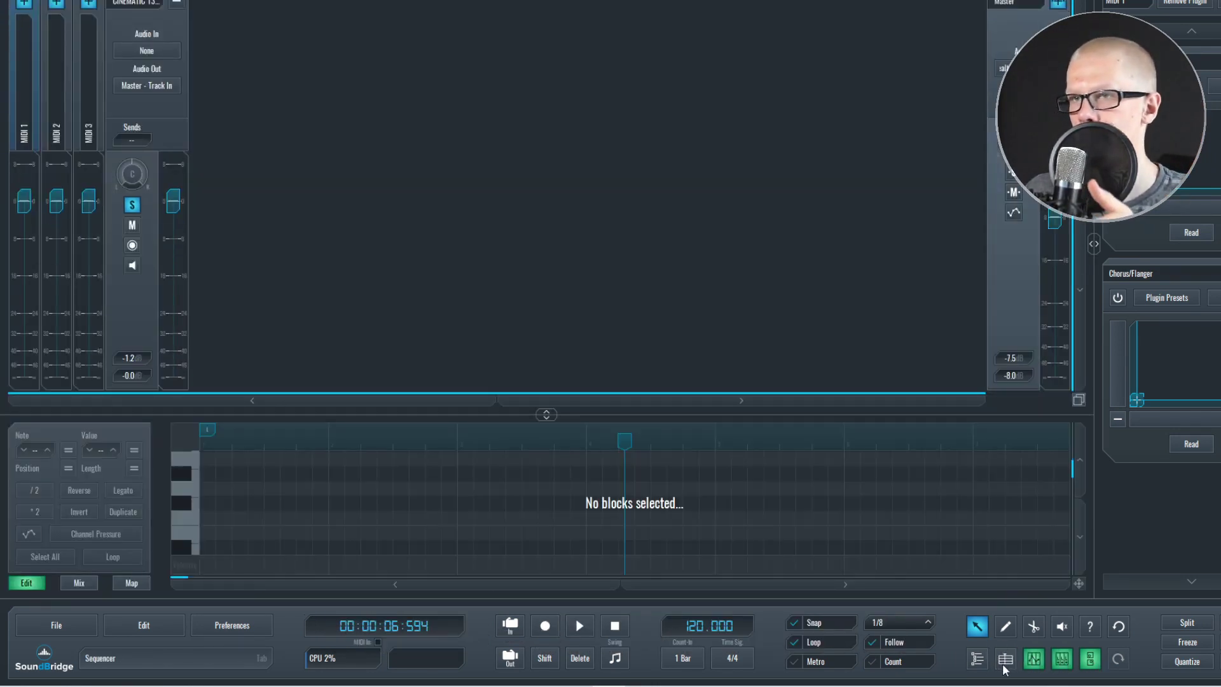
pyautogui.click(1004, 663)
pyautogui.click(977, 660)
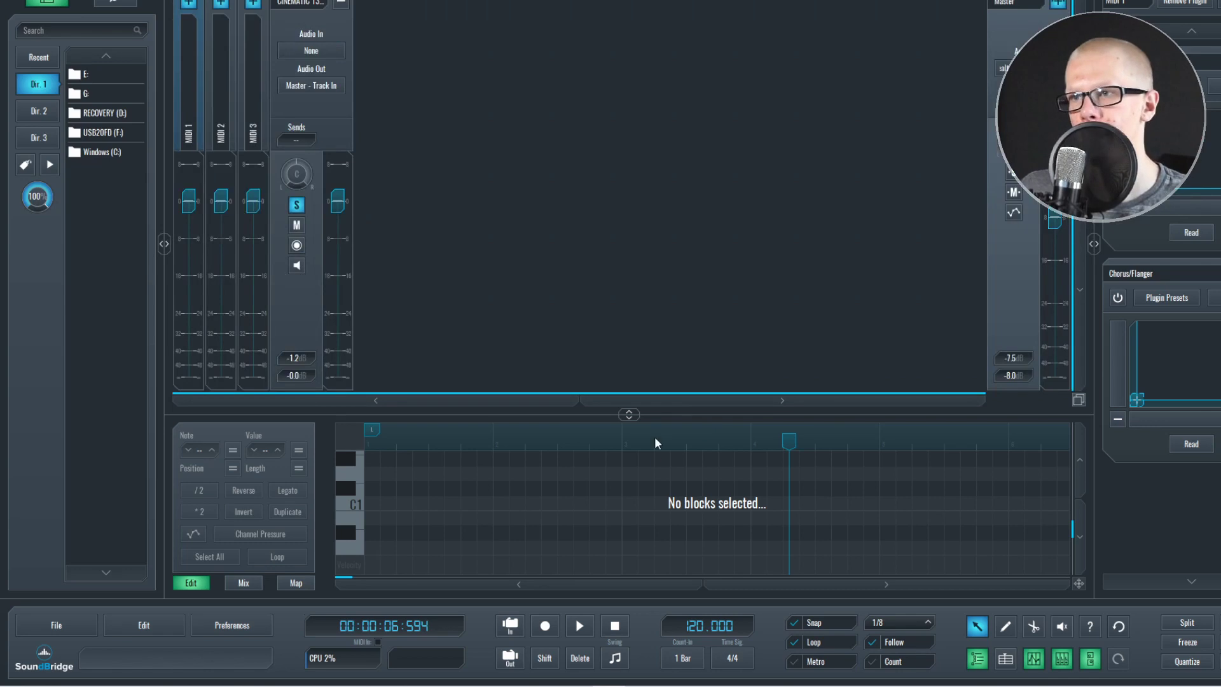
pyautogui.moveTo(682, 416); pyautogui.dragTo(688, 346)
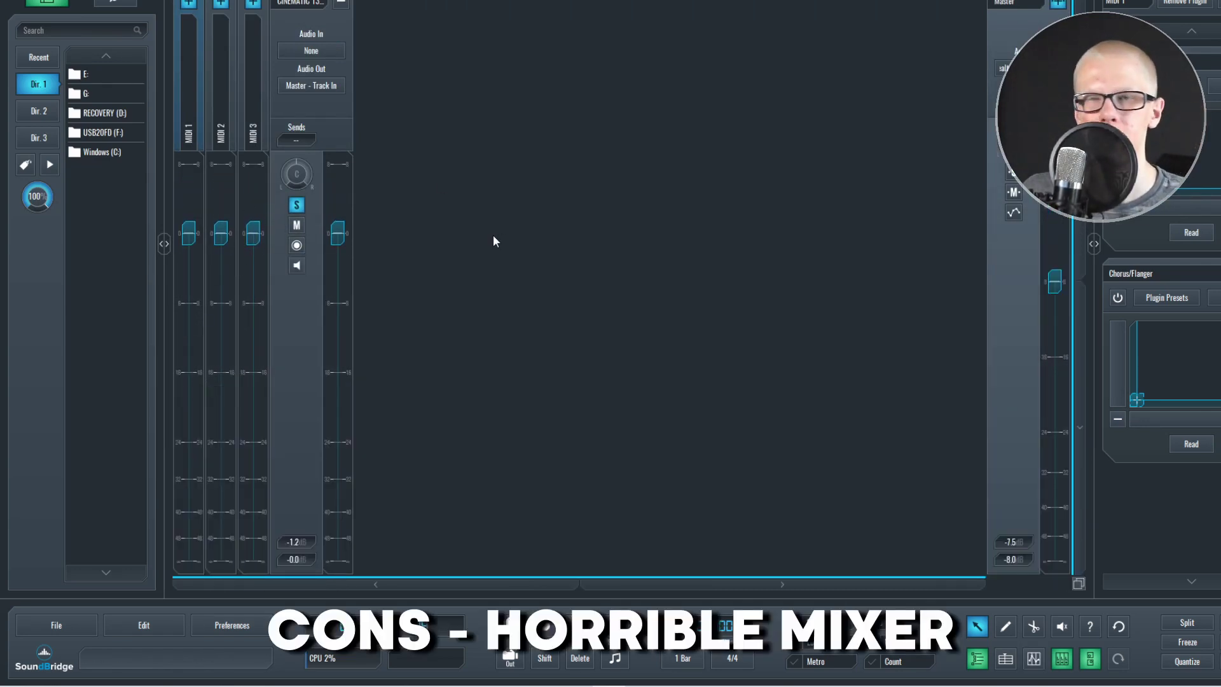
pyautogui.click(493, 241)
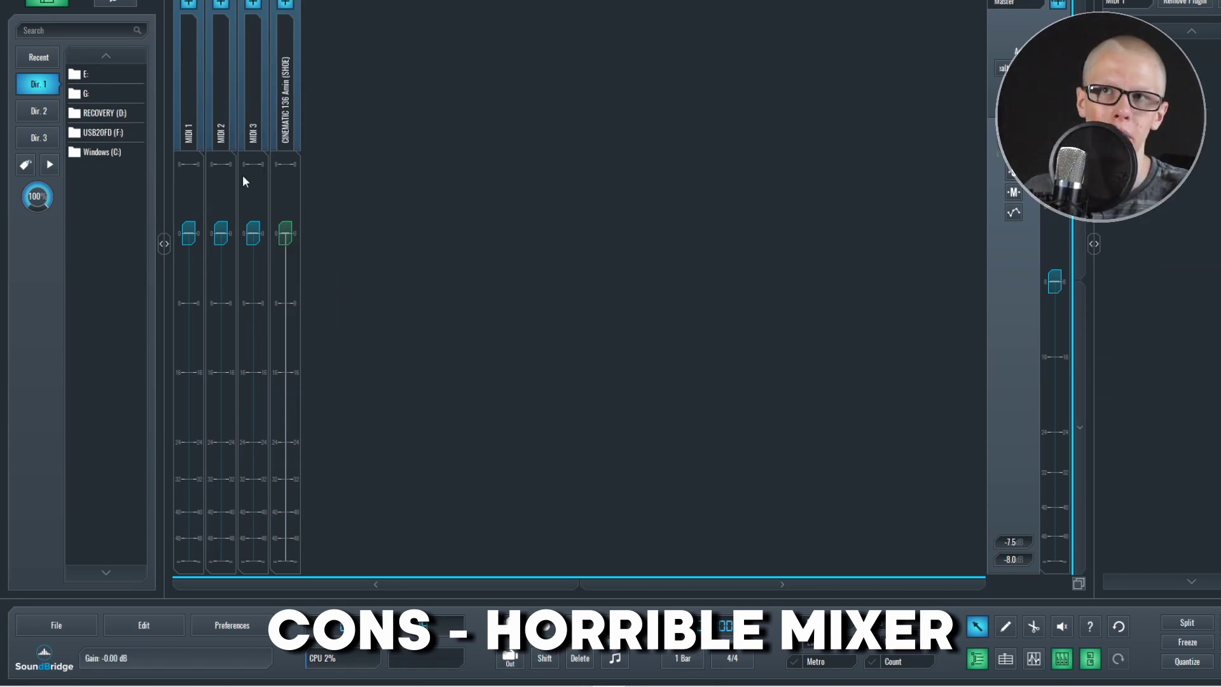
pyautogui.click(260, 349)
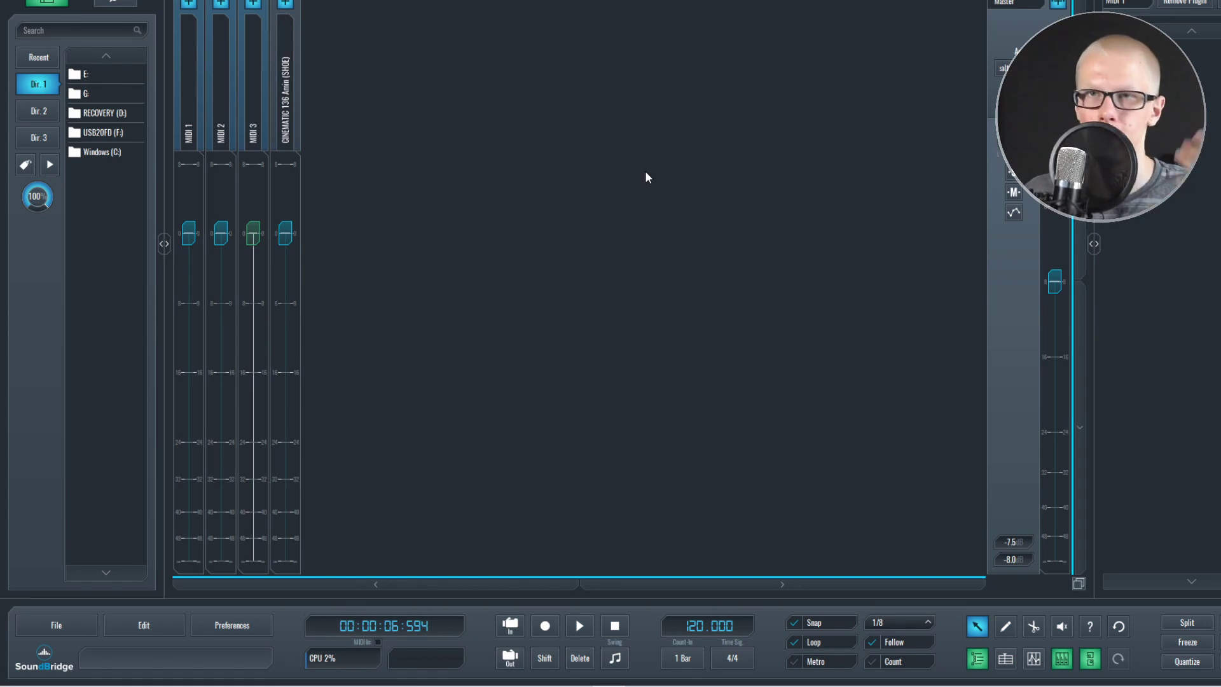
pyautogui.click(1057, 3)
pyautogui.click(454, 400)
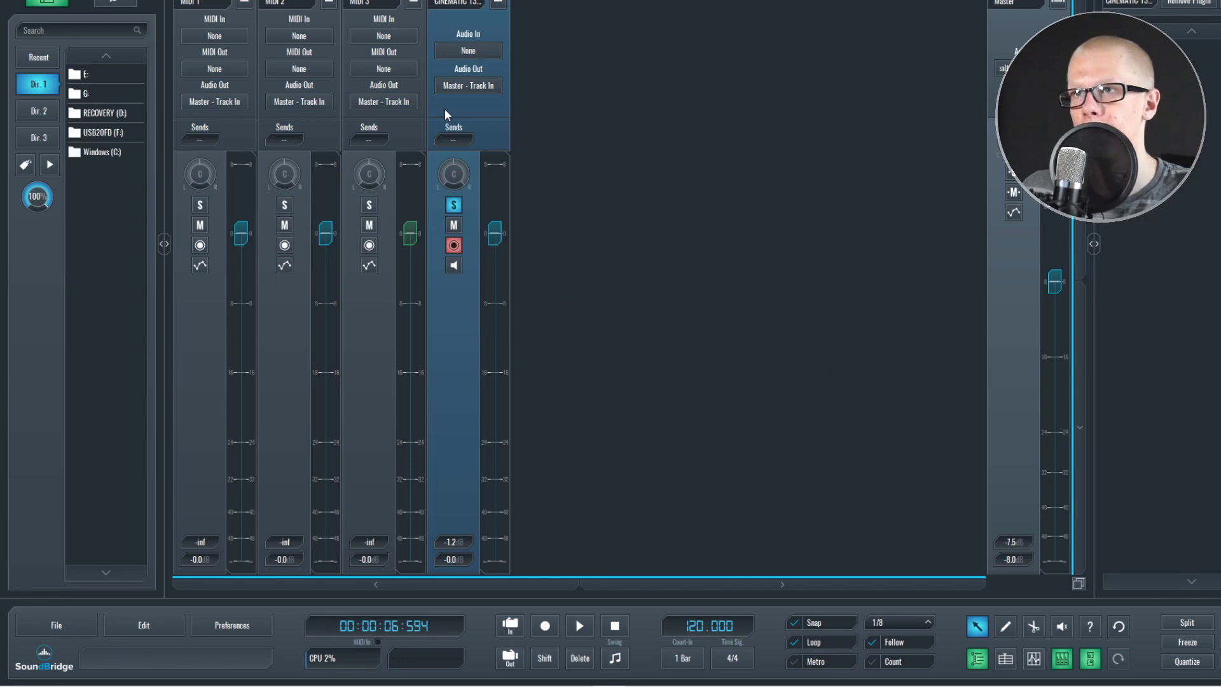
pyautogui.click(401, 123)
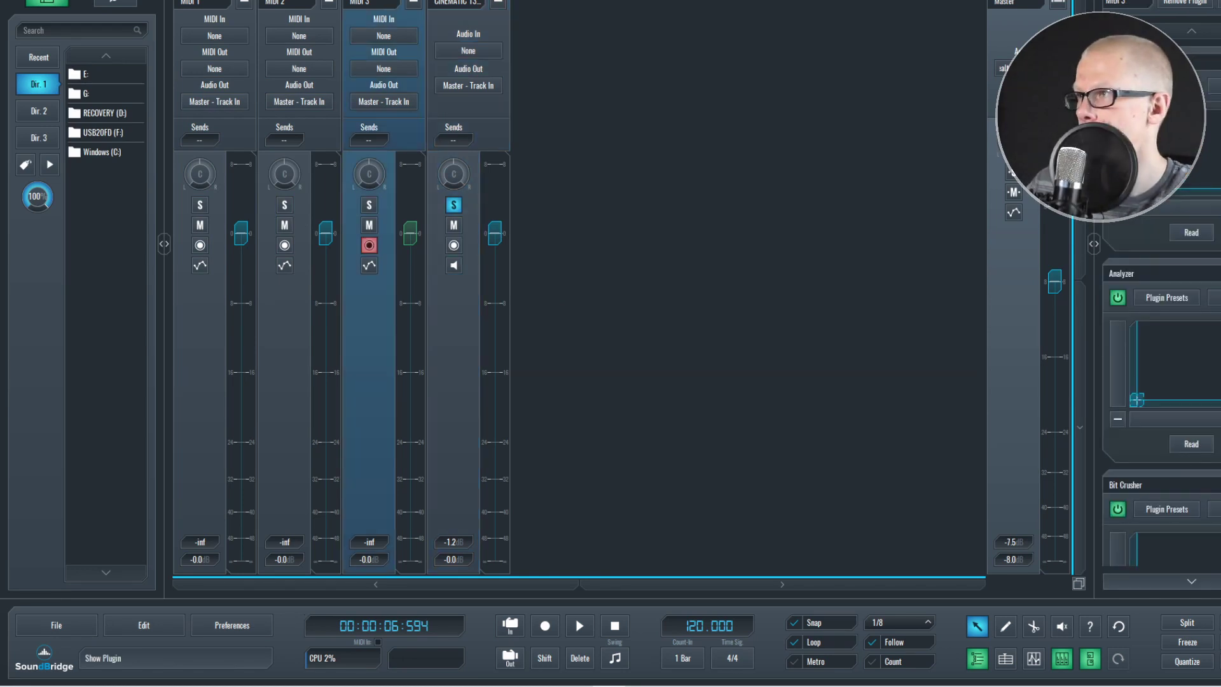
pyautogui.scroll(-3, 1160, 393)
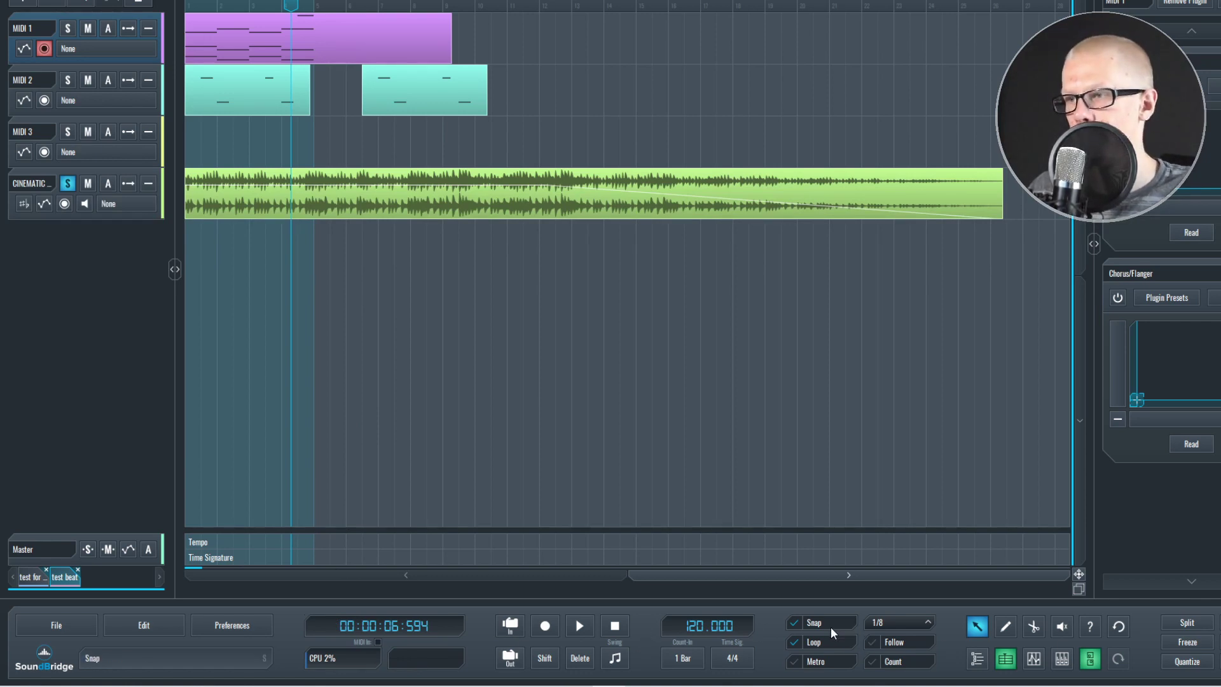
# - Check the snap options leaving 1/8, then open the first MIDI 2 clip in the piano roll
pyautogui.click(907, 621)
pyautogui.click(918, 617)
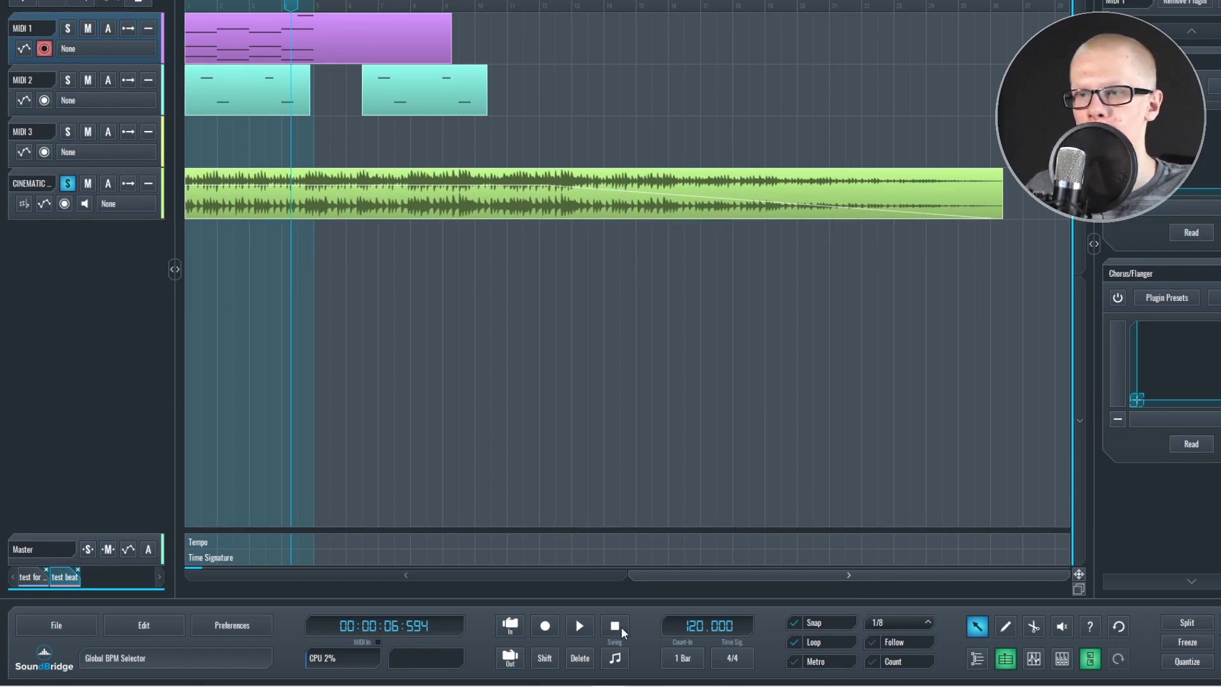
pyautogui.doubleClick(252, 102)
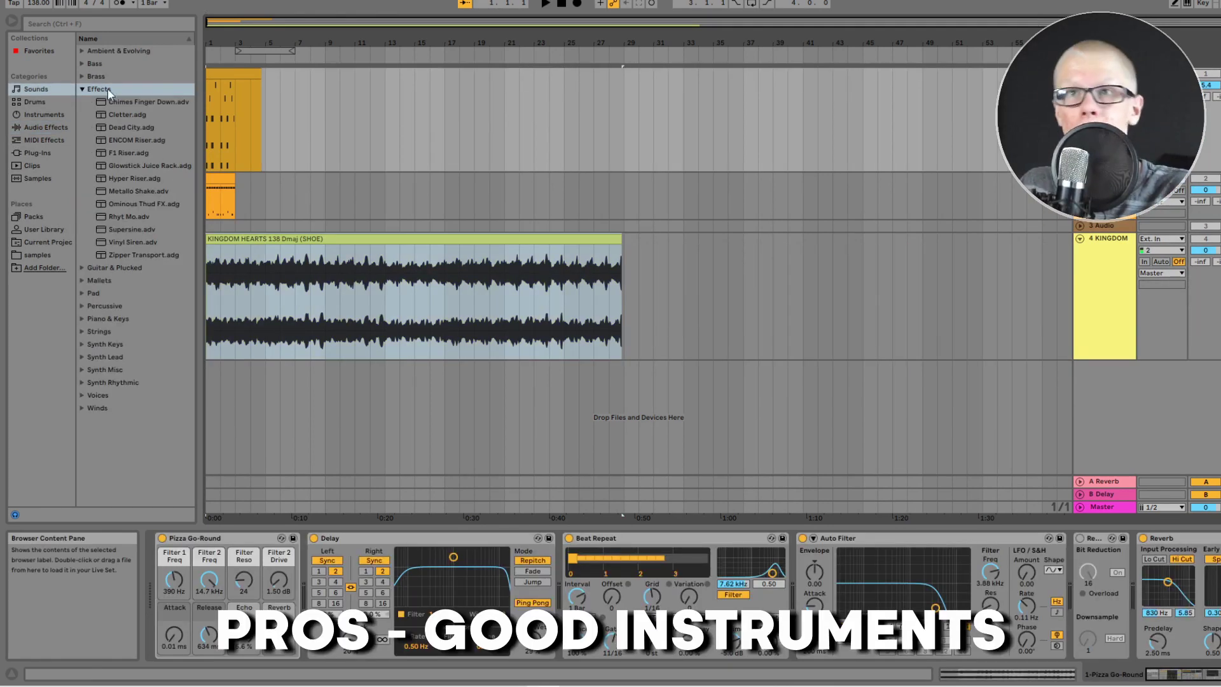
# - Expand the Brass presets, list the Audio Effects, and open the KINGDOM HEARTS clip in Clip View
pyautogui.click(82, 77)
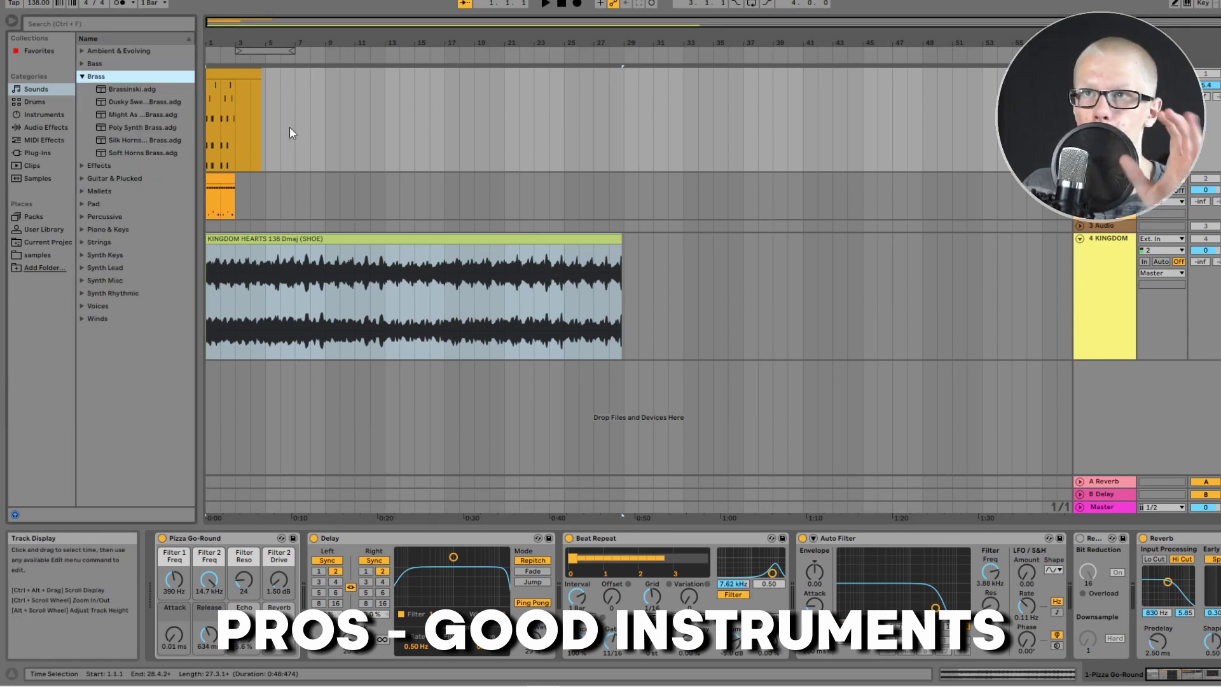
pyautogui.hscroll(5, 636, 597)
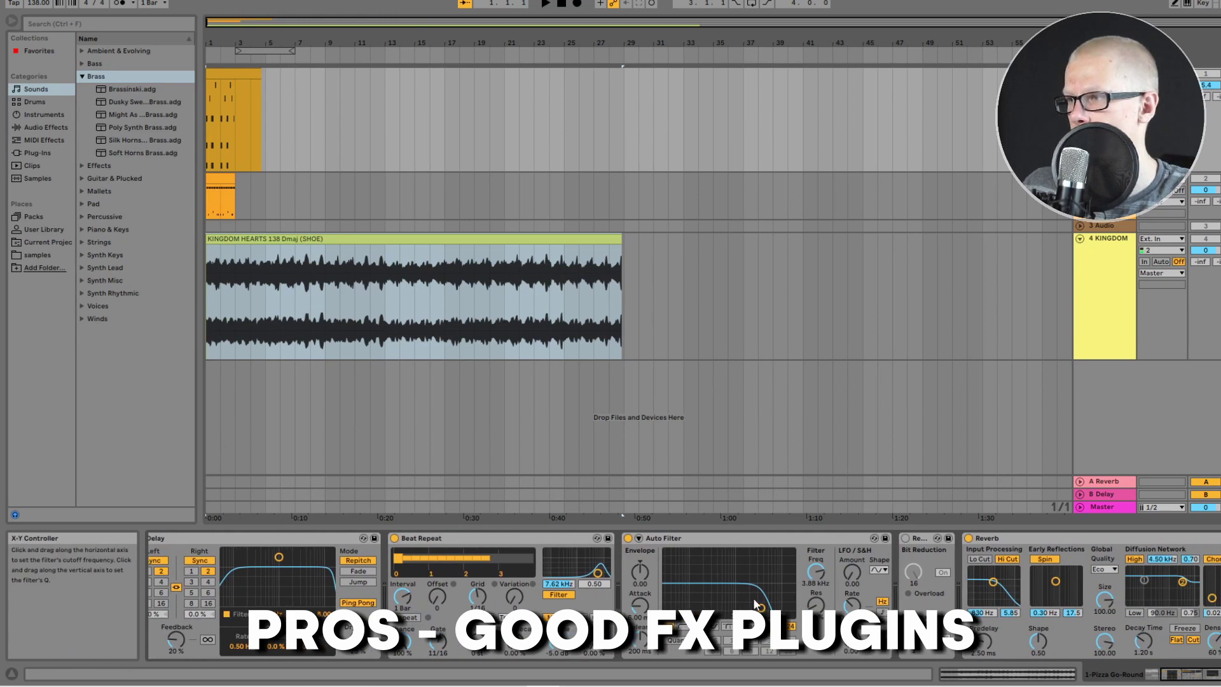
pyautogui.click(48, 129)
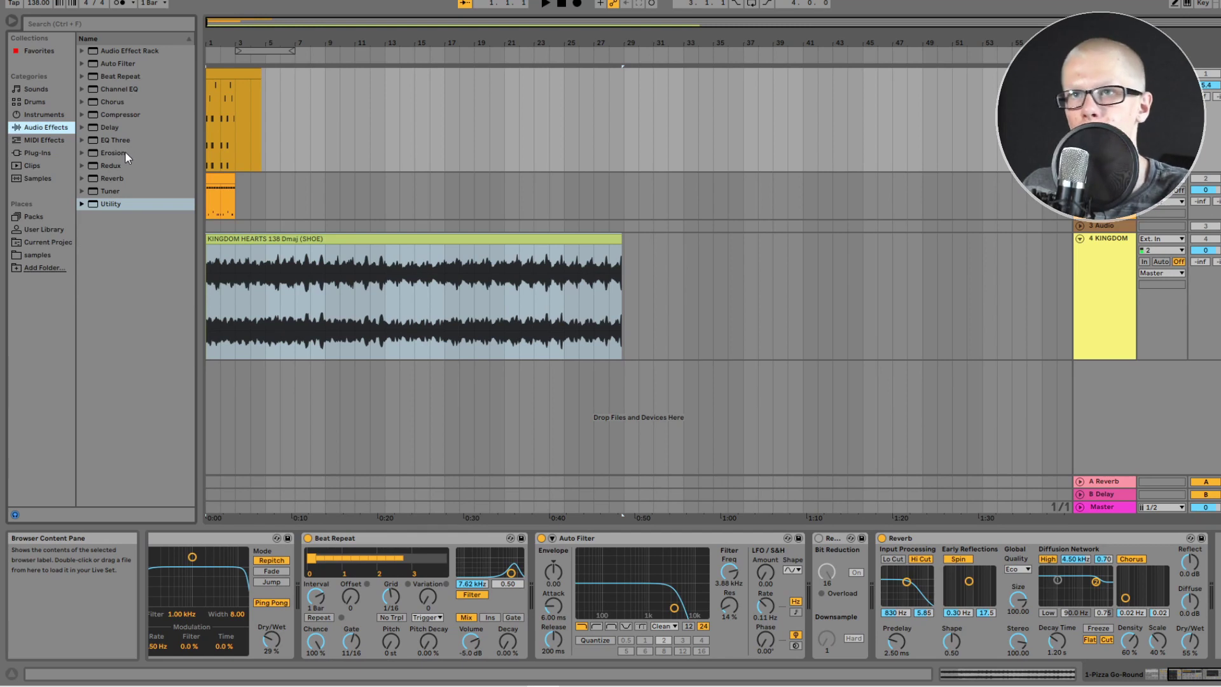
pyautogui.click(539, 240)
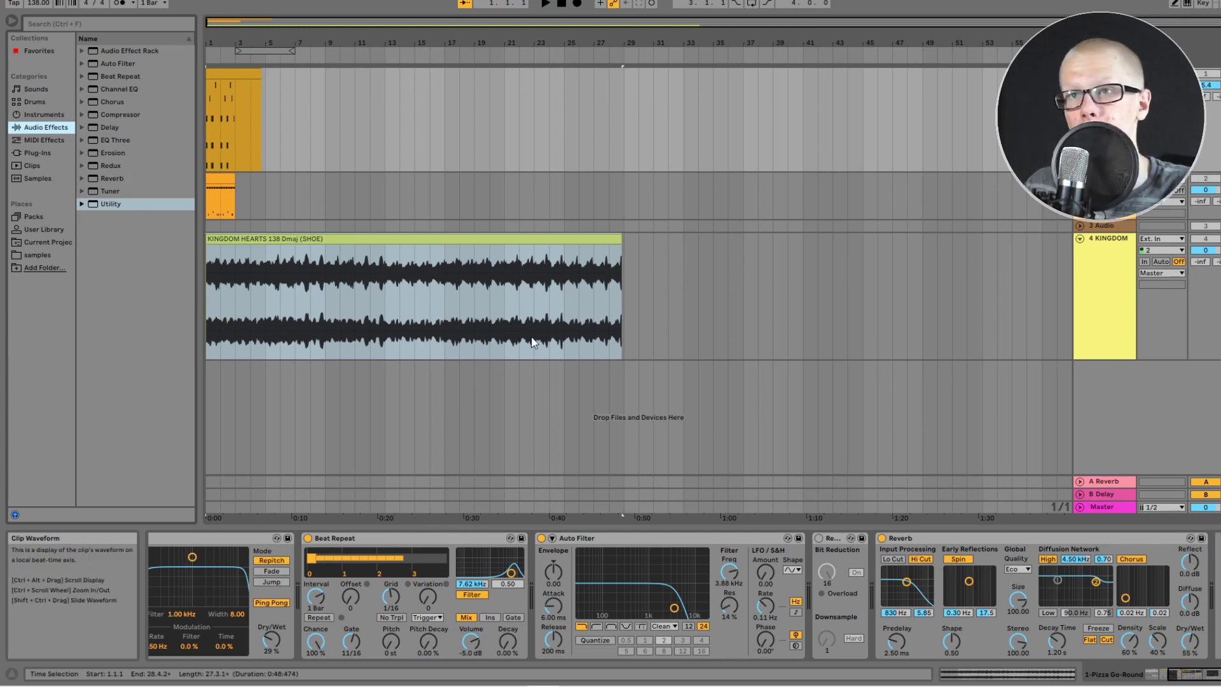
pyautogui.doubleClick(547, 306)
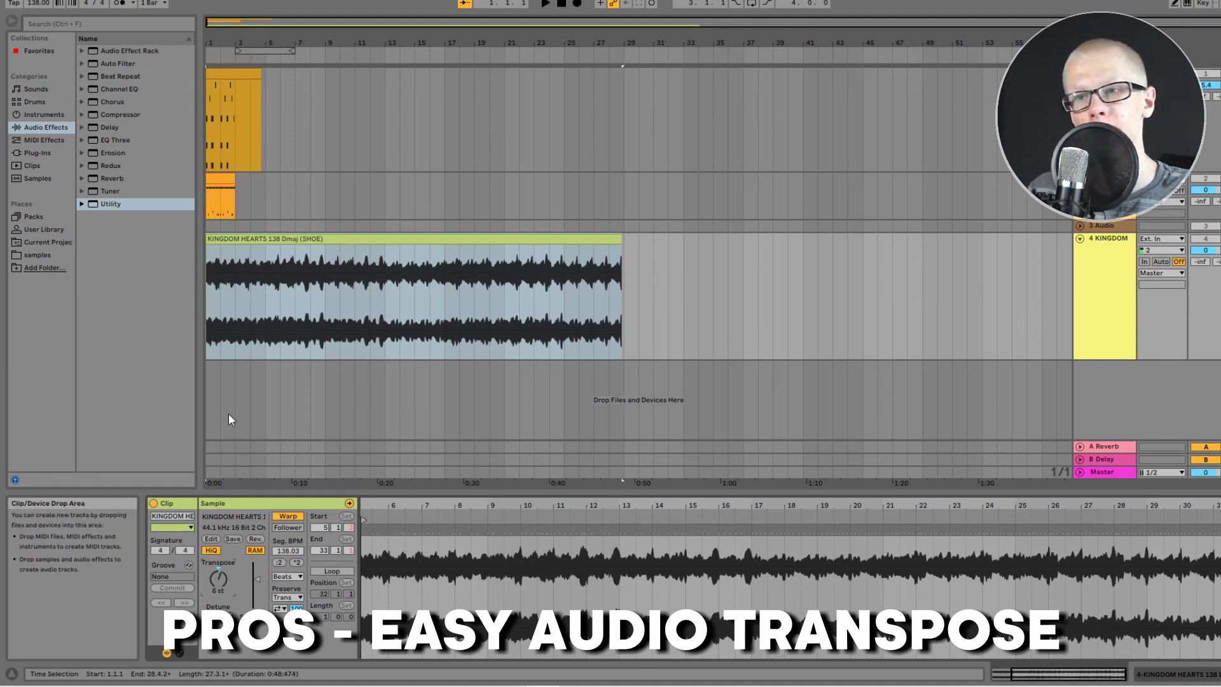
# - Lower the KINGDOM HEARTS clip's transpose from 6 st to 2 st and place the insert point at bar 17
pyautogui.moveTo(219, 574); pyautogui.dragTo(219, 598)
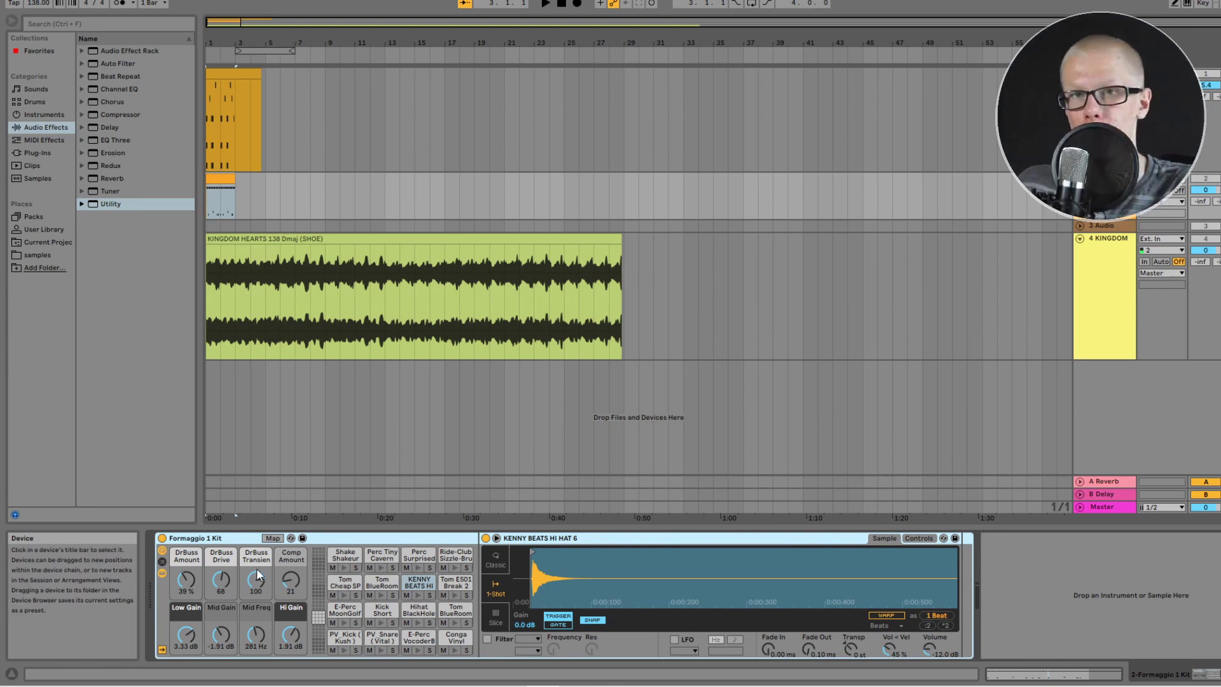
pyautogui.click(448, 395)
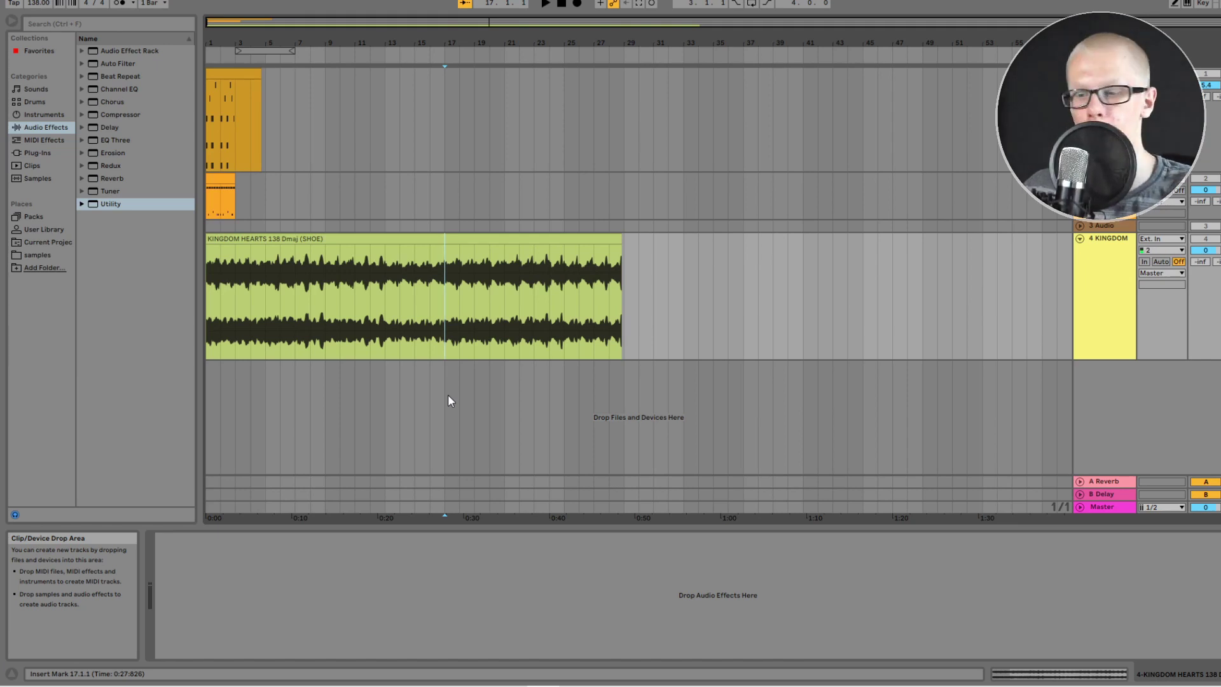
# - Place the insert marker at bar 31, just past the end of the KINGDOM HEARTS clip
pyautogui.click(651, 293)
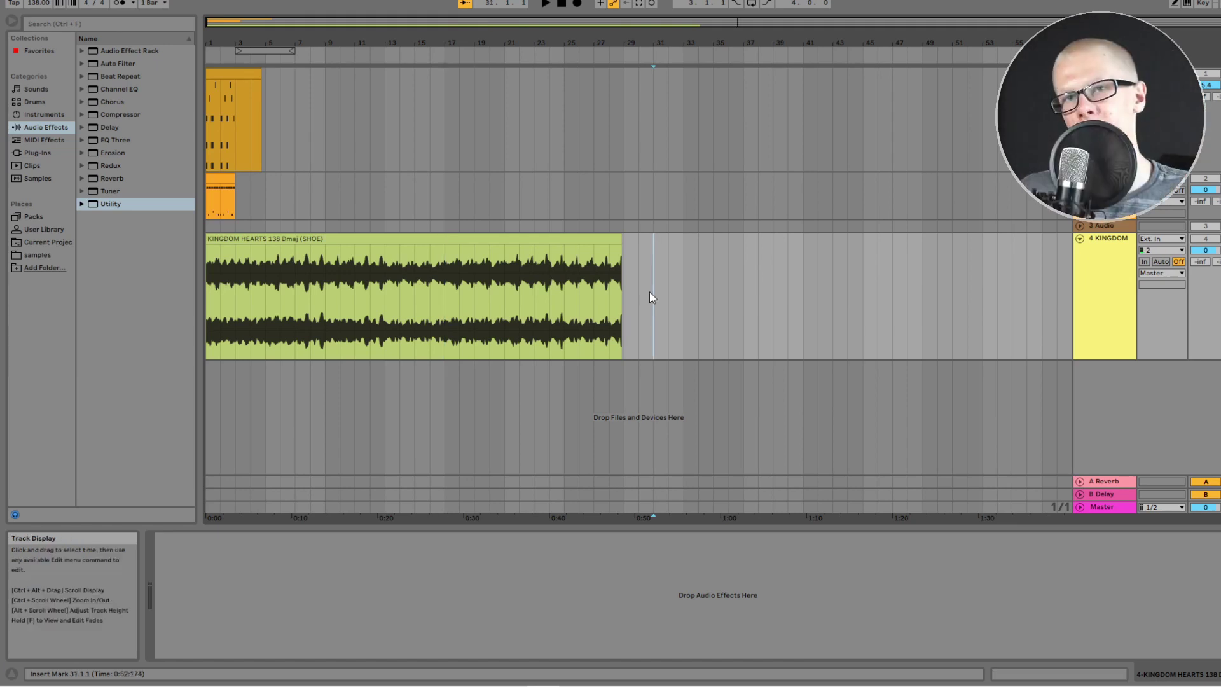